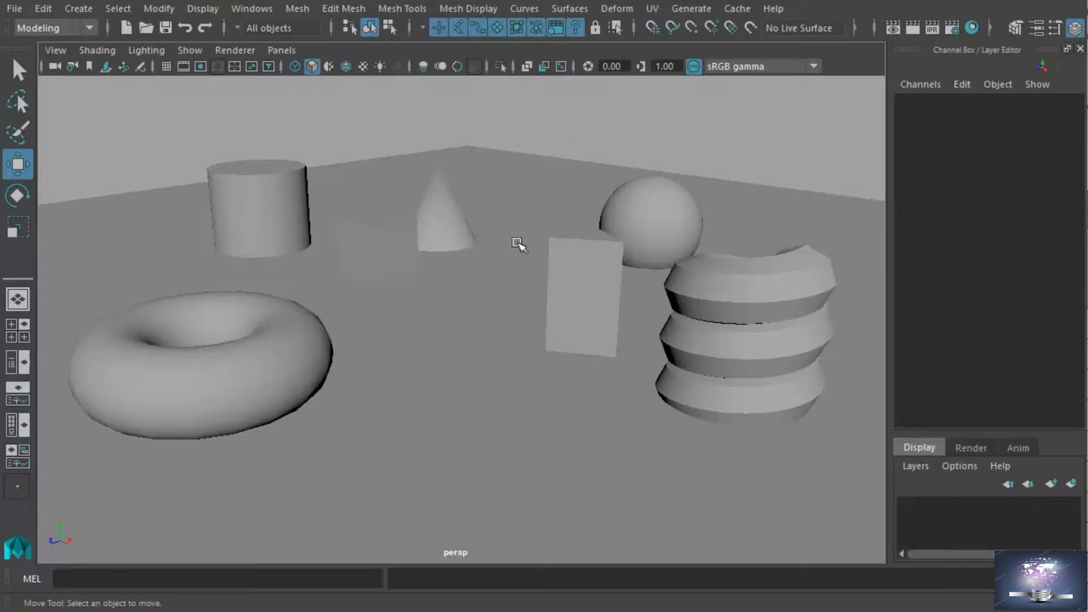
Step: Compare the scene objects in wireframe and smooth shaded display, finishing in smooth shaded
key(4)
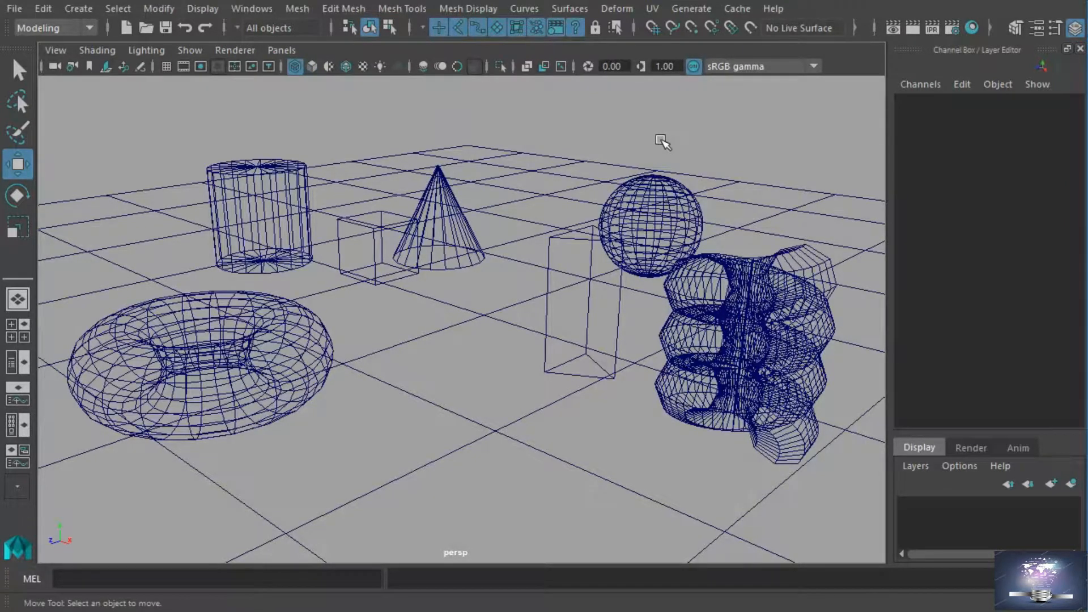
key(5)
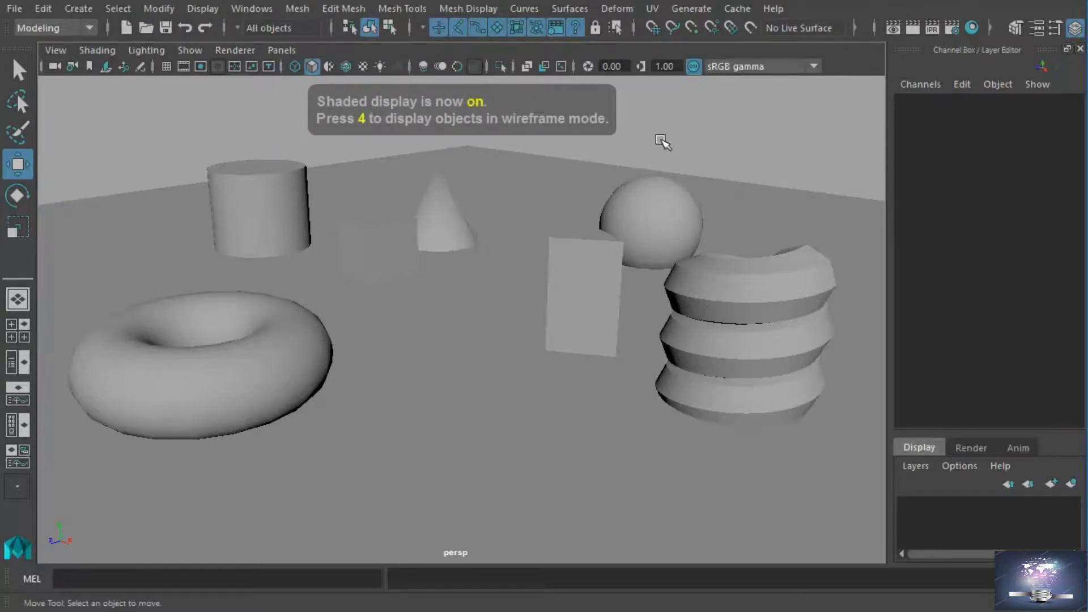
key(4)
key(5)
key(4)
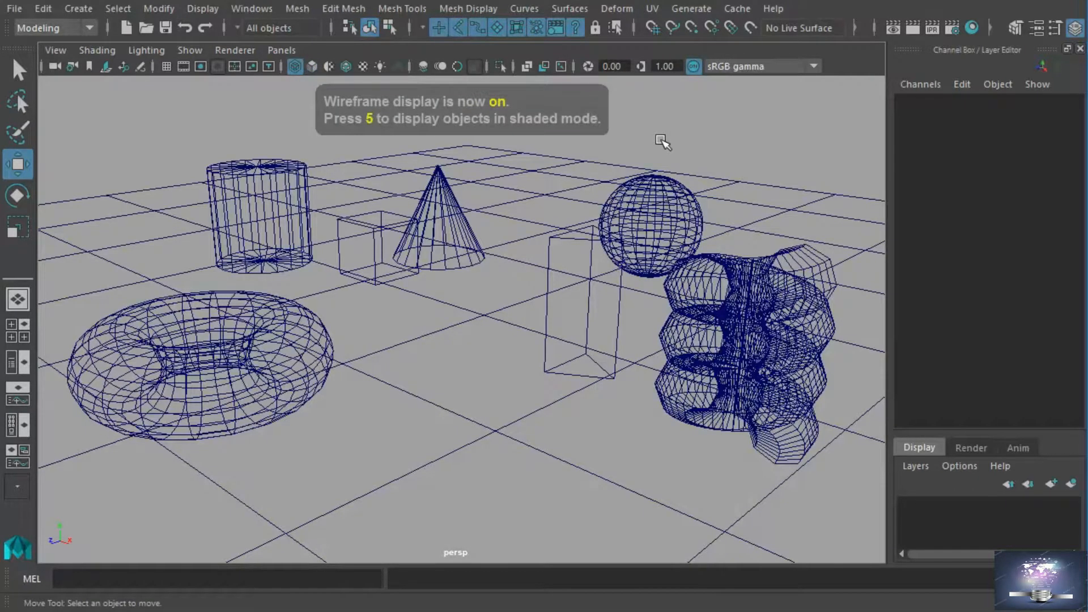
key(5)
key(4)
key(5)
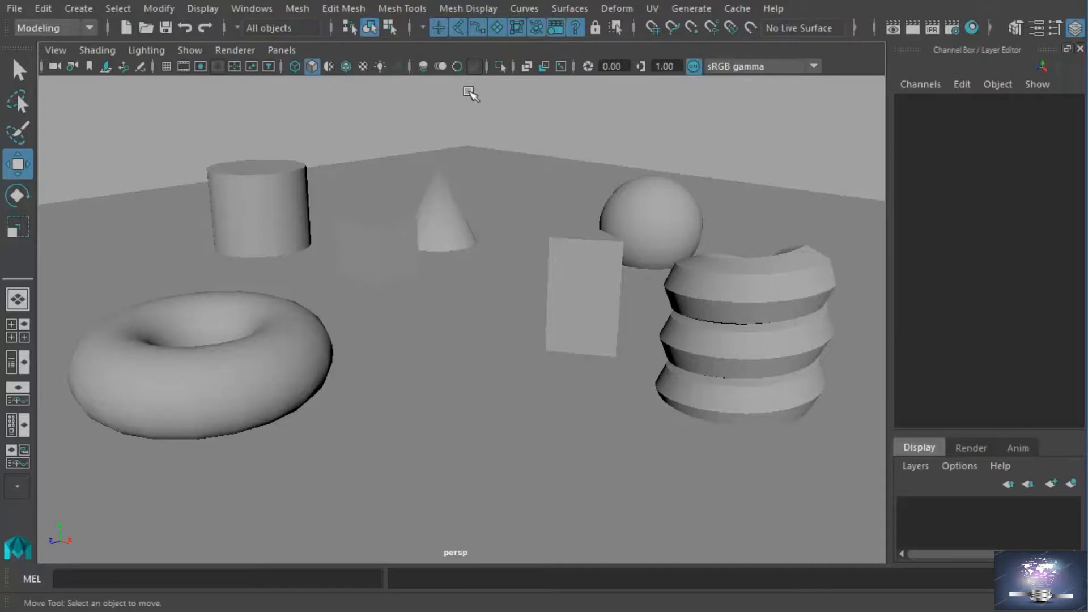
Step: Turn on Wireframe on Shaded for the perspective view and compare it with plain wireframe, returning to shaded display
click(117, 54)
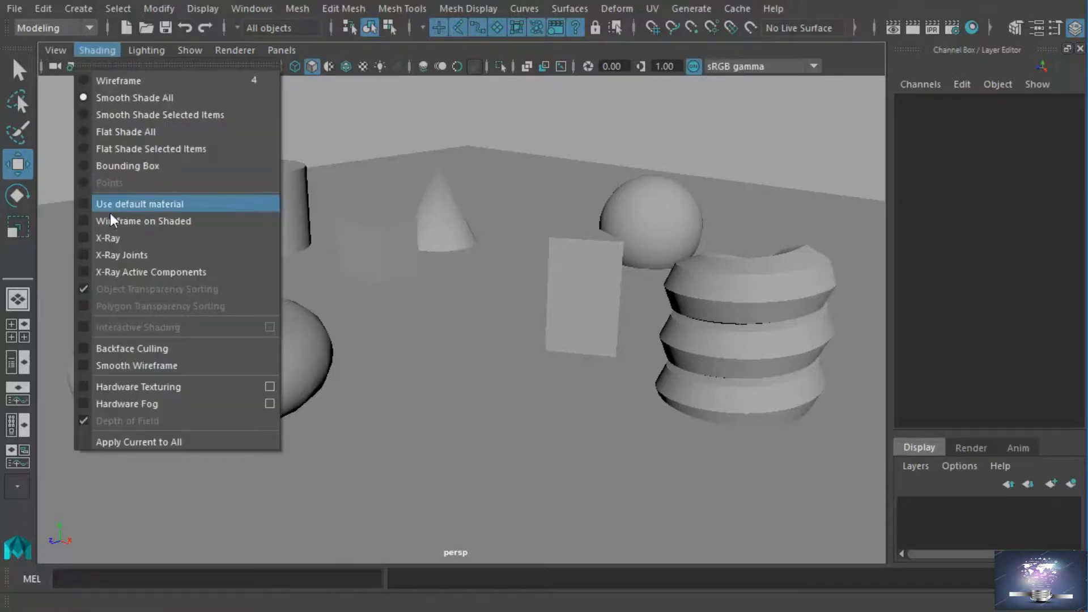
click(143, 221)
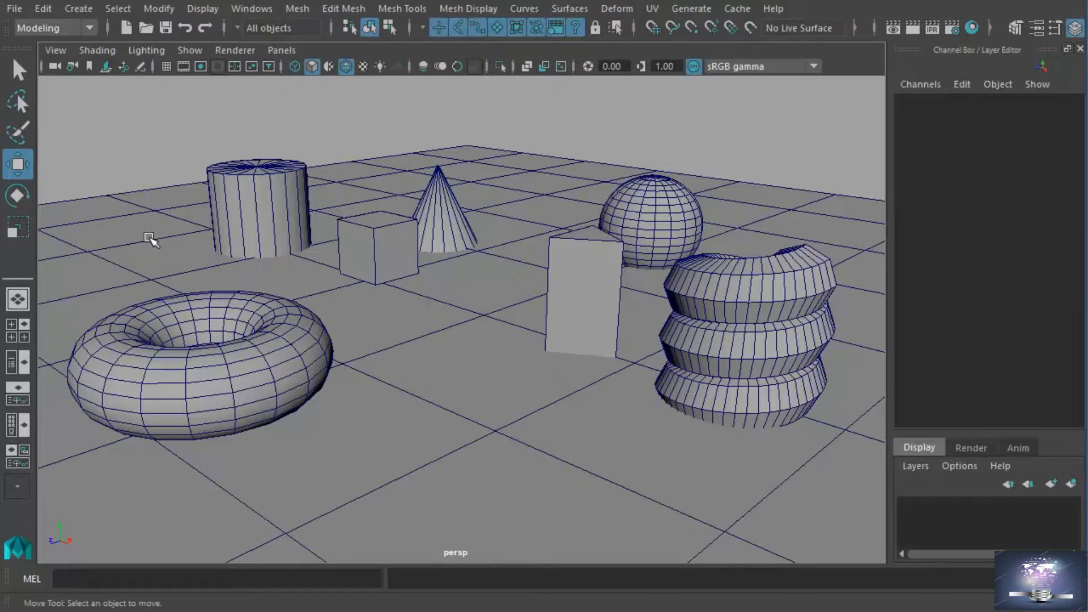
key(4)
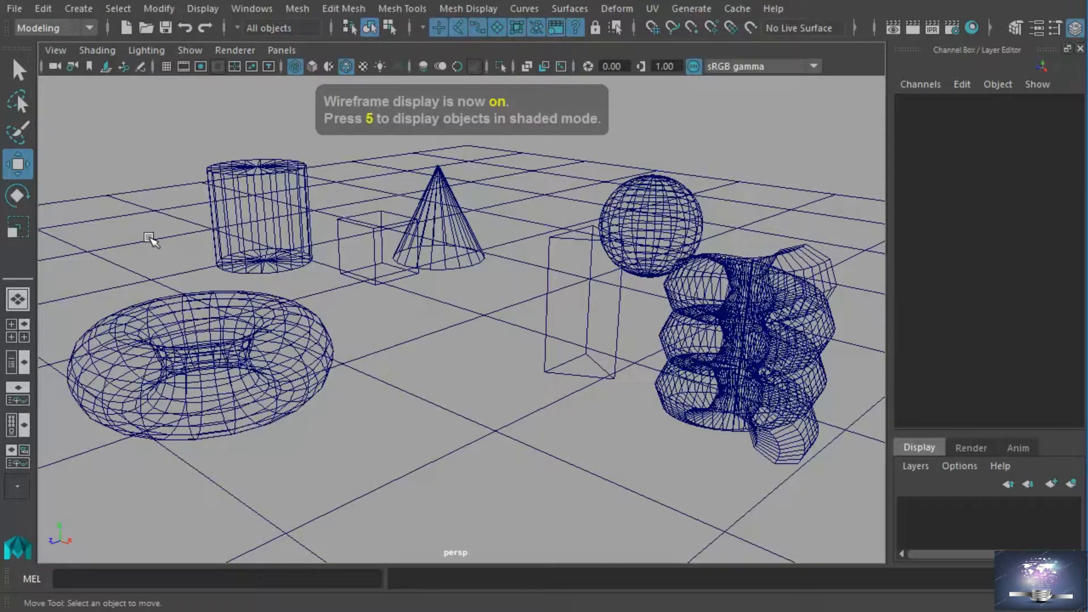
key(5)
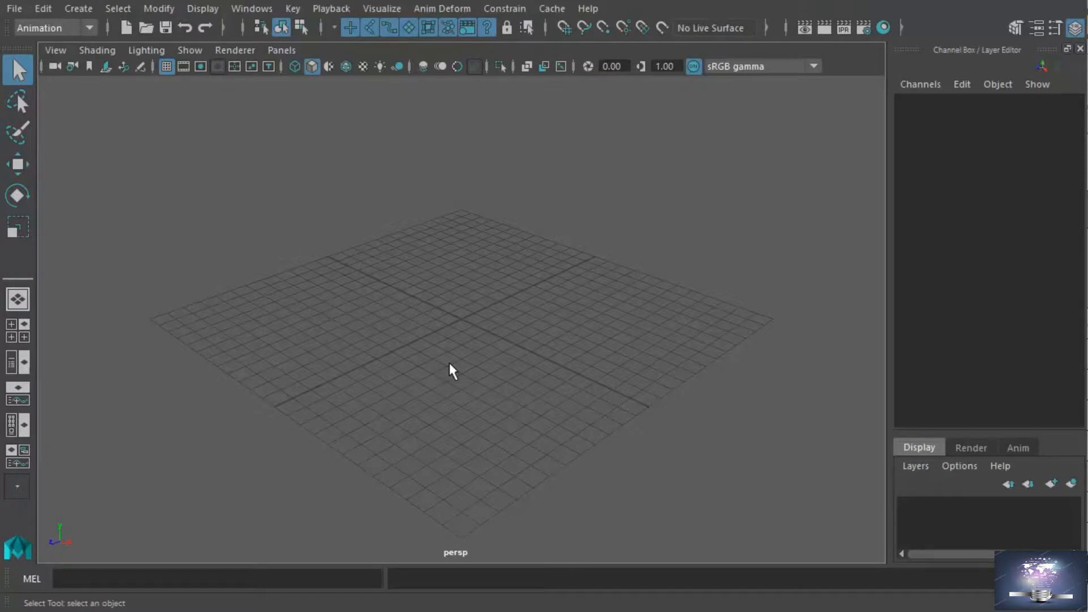
Step: Detach the NURBS Primitives list as a floating window beside the perspective view
click(84, 9)
mouse_move(156, 51)
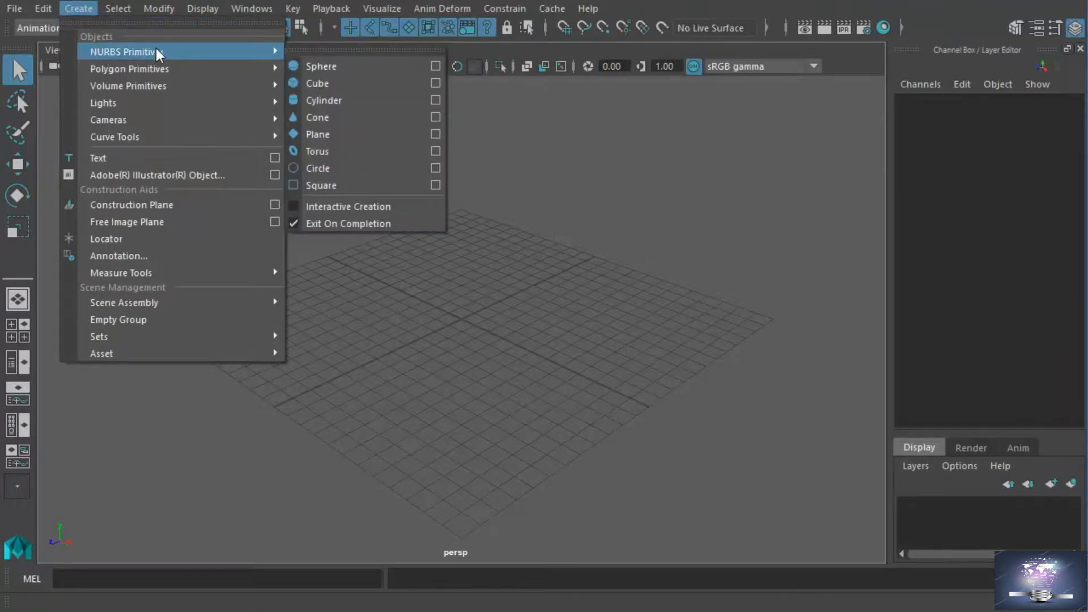
mouse_move(220, 67)
click(300, 47)
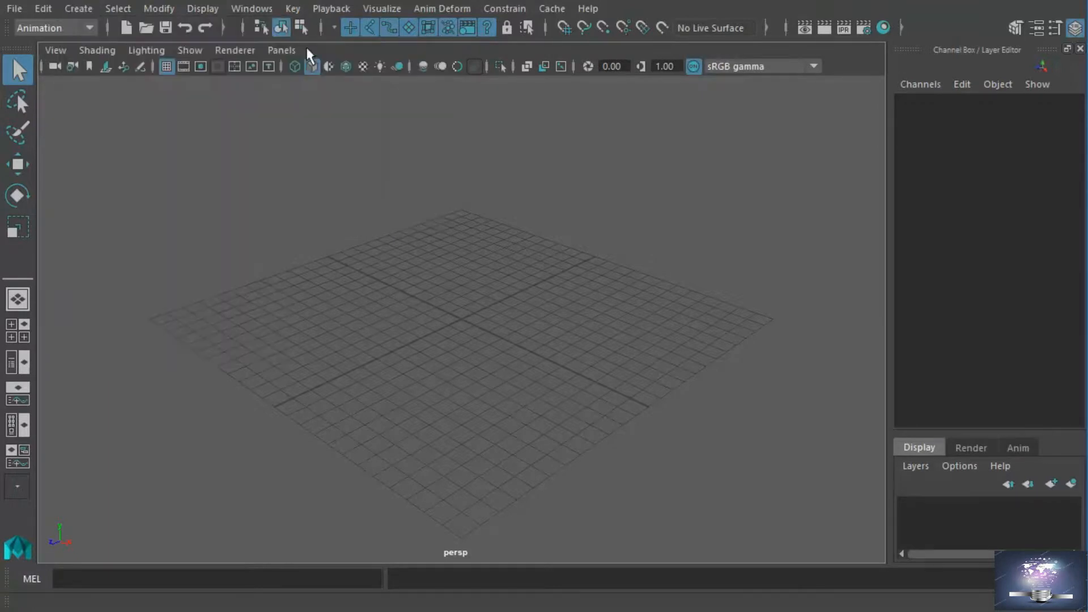
click(91, 10)
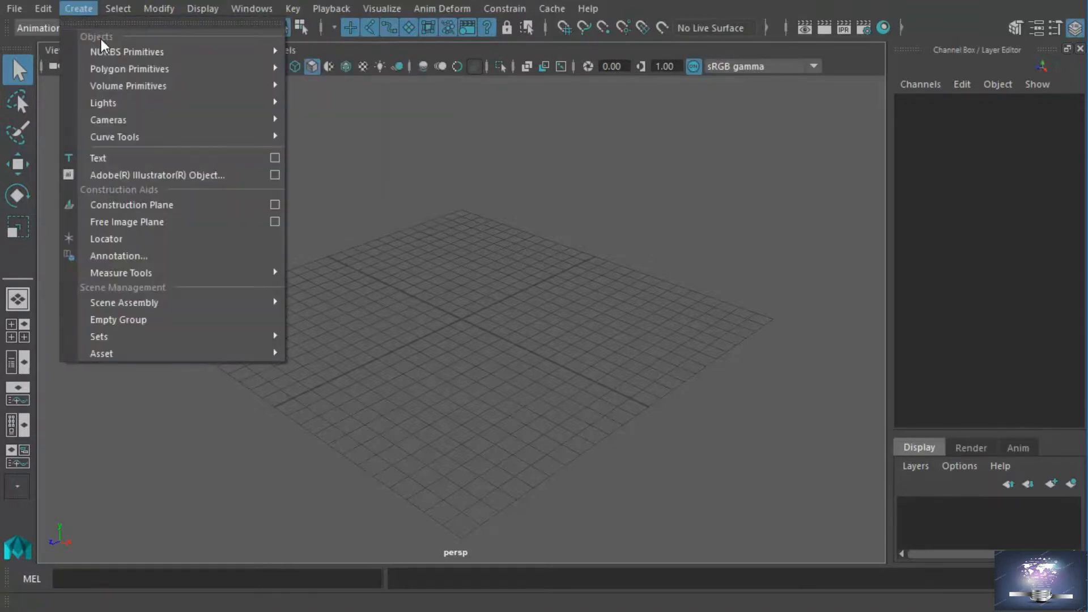
mouse_move(102, 50)
click(332, 50)
drag(257, 62, 894, 160)
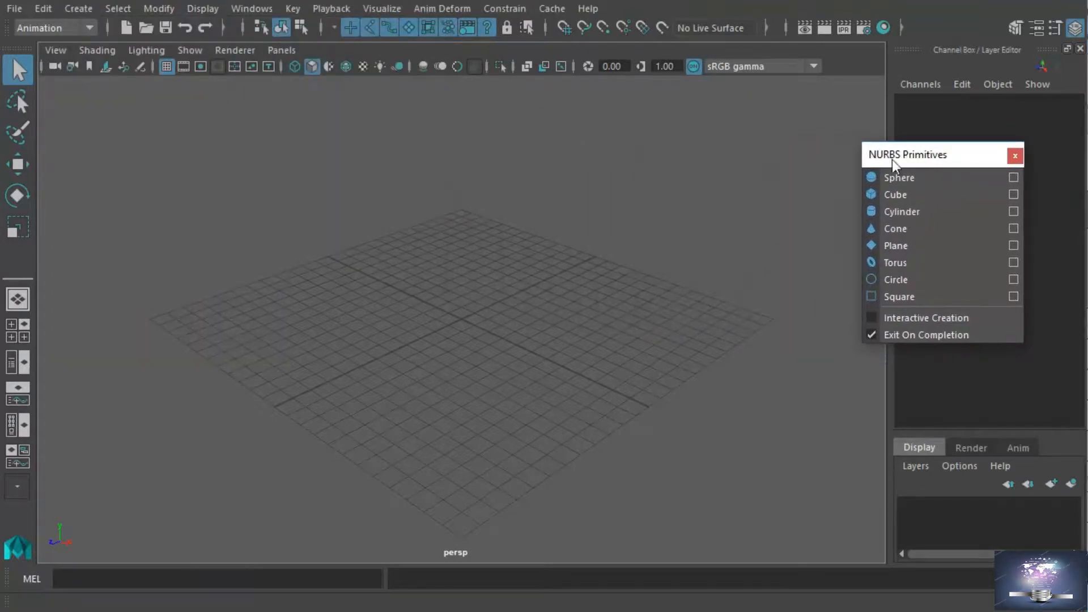
Step: Create a NURBS plane at the origin and scale it uniformly to about 10
click(900, 250)
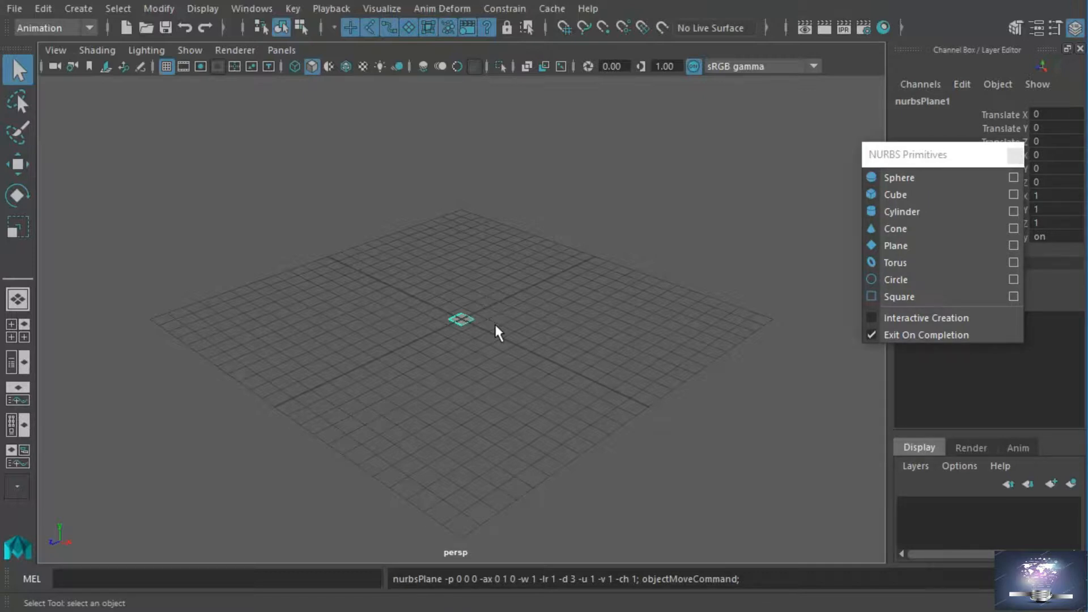
alt+drag(434, 347, 412, 376)
alt+right_drag(413, 375, 518, 383)
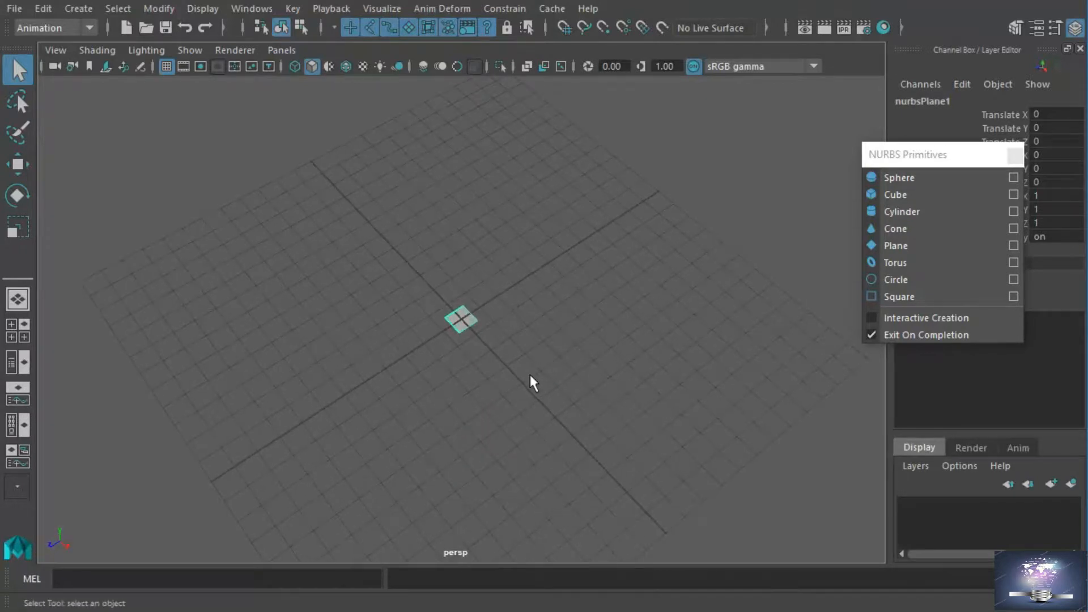
key(w)
key(r)
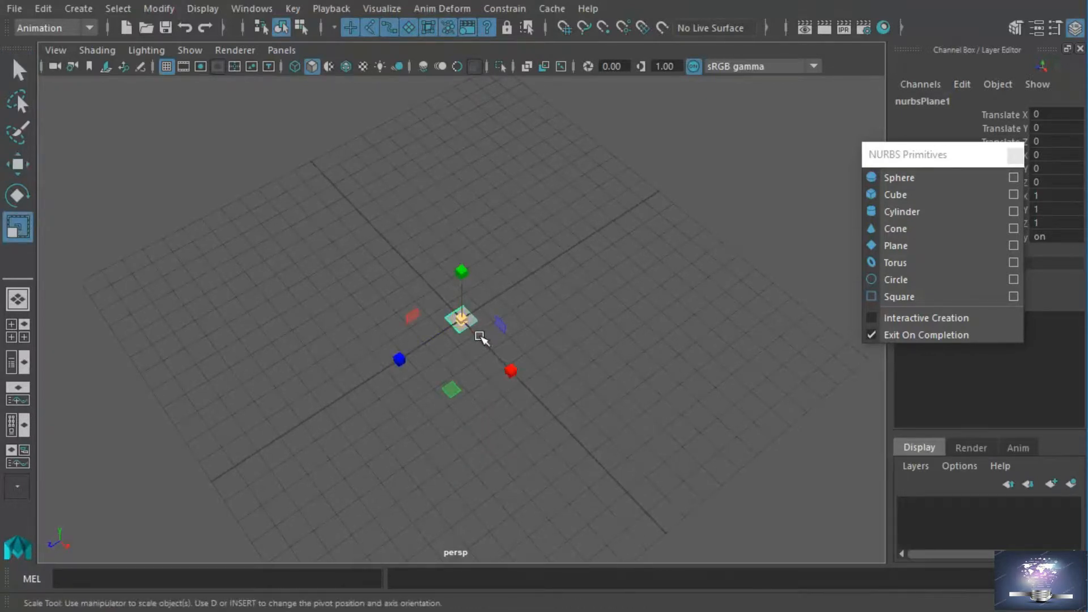
middle_drag(479, 338, 624, 318)
alt+drag(513, 414, 433, 369)
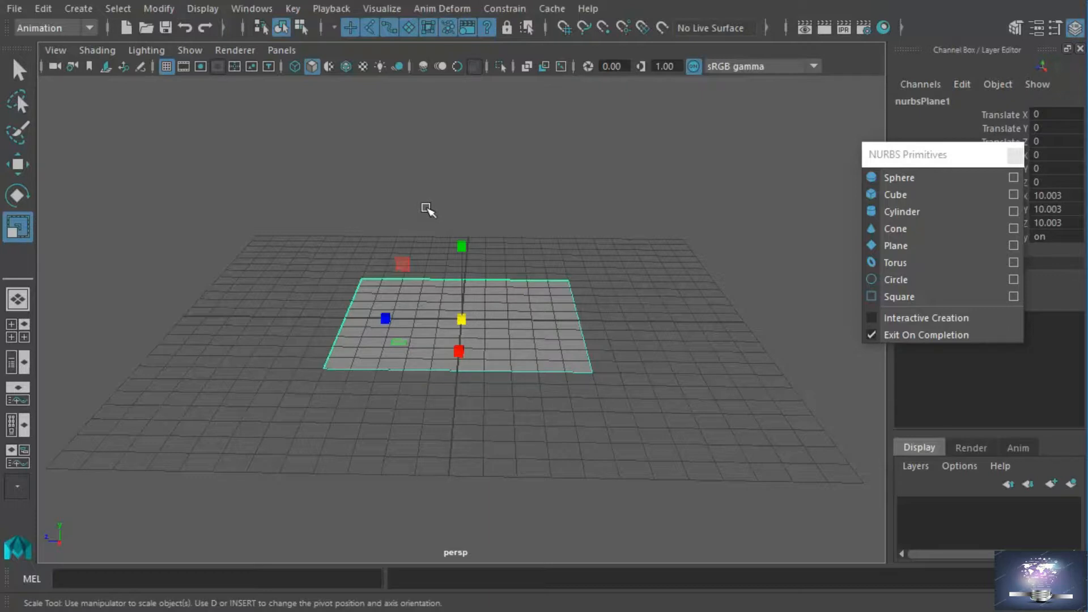
Step: Create a NURBS cylinder, raise it to about 3.82 in Y and scale it uniformly to 2.8
click(901, 206)
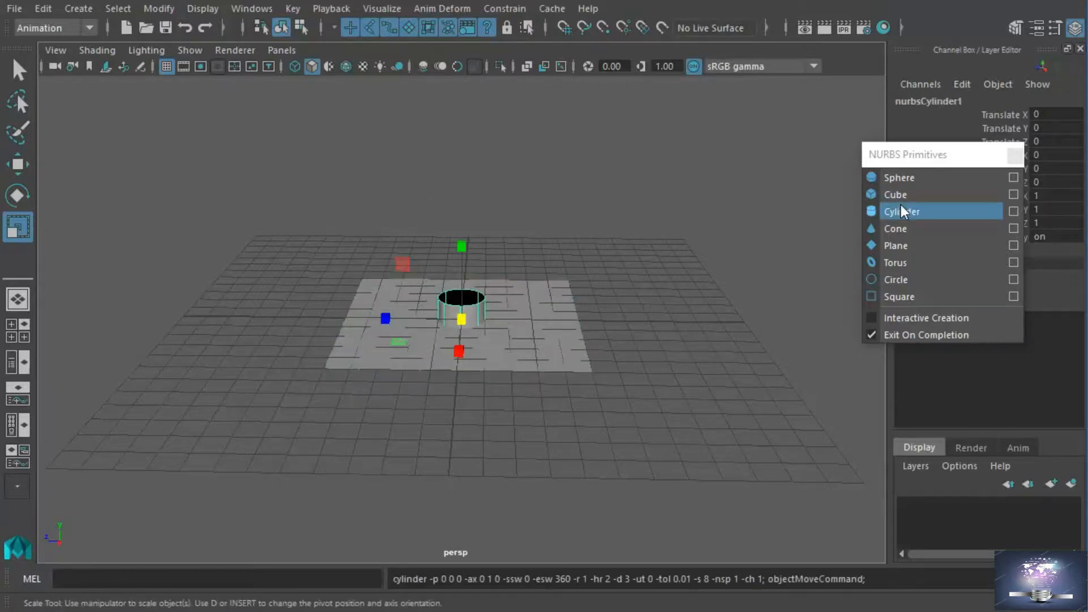
alt+drag(555, 331, 632, 324)
key(w)
drag(463, 261, 500, 312)
key(e)
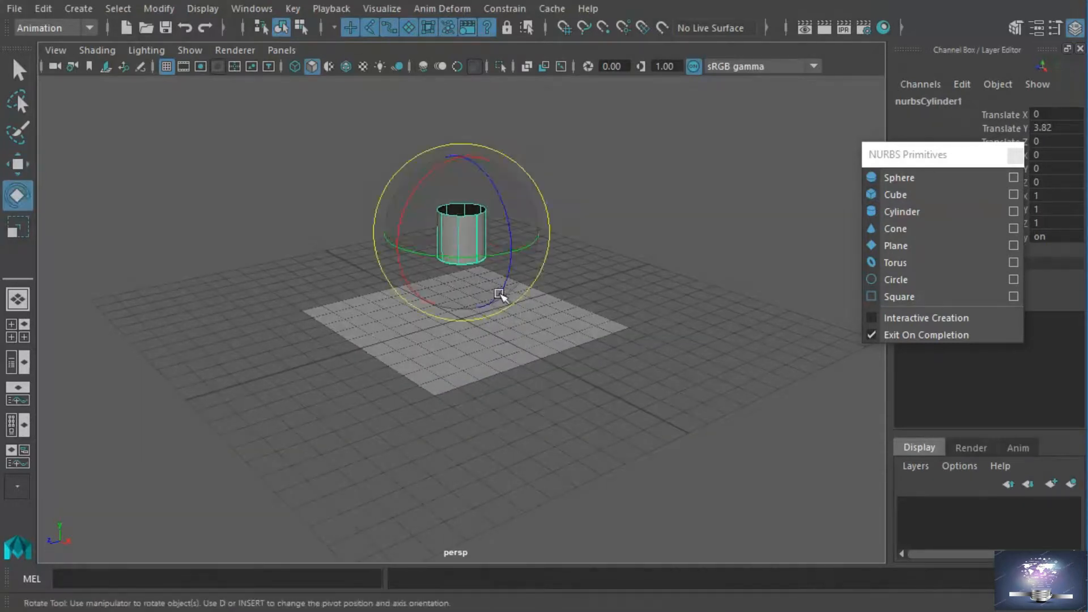
key(r)
drag(462, 234, 553, 230)
key(w)
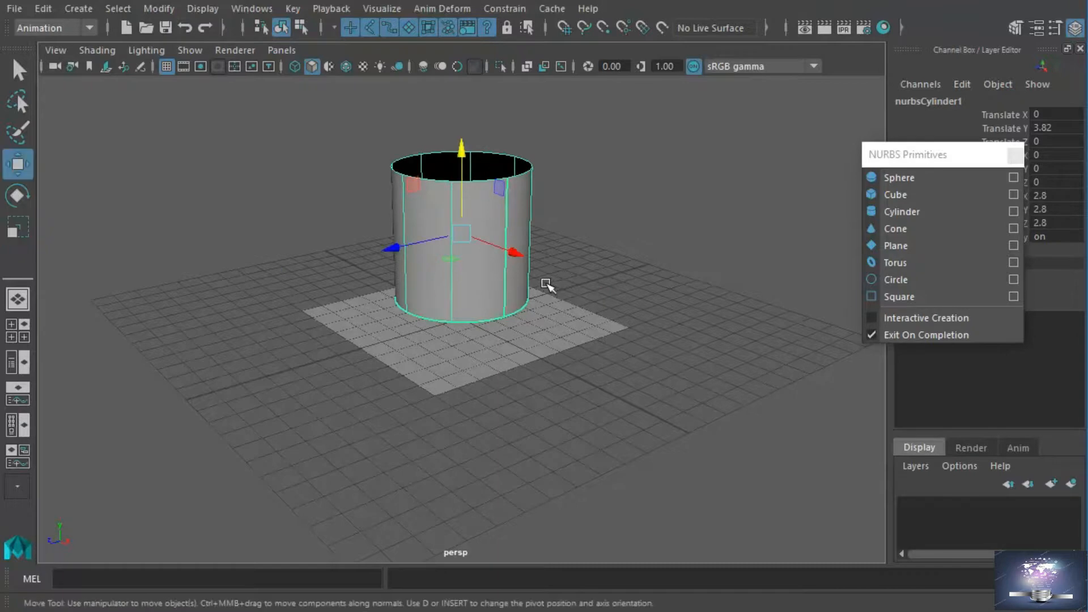
Step: Tip the cylinder about 84.6 degrees around Z and move it to about 10.07 in X, off the plane
key(e)
drag(518, 231, 602, 311)
key(w)
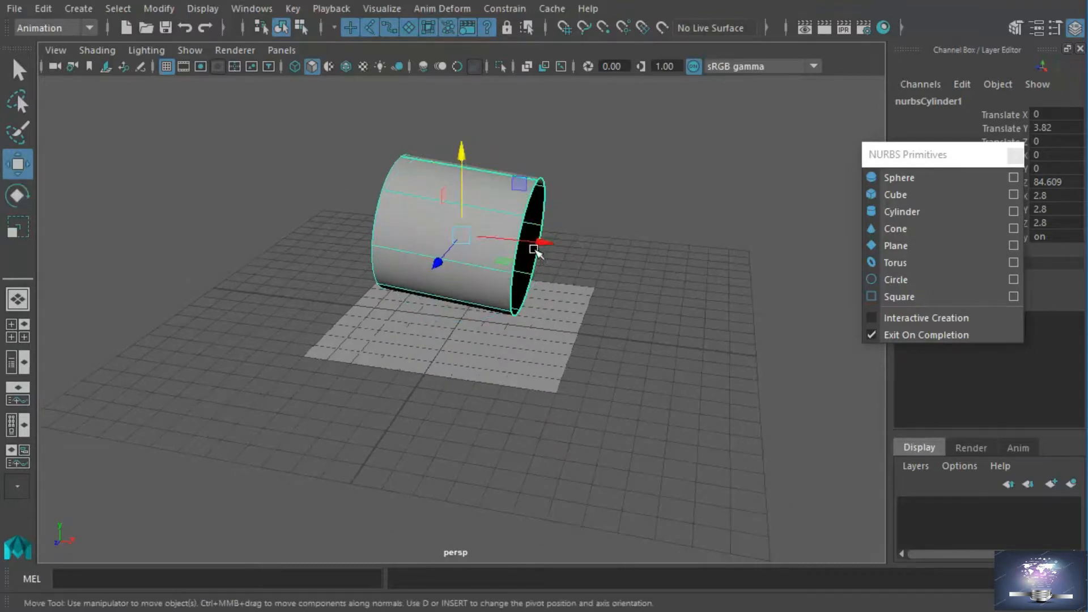
drag(549, 244, 805, 299)
alt+drag(652, 334, 329, 347)
Step: Set the cylinder's Rotate Z to 90 degrees
click(1074, 182)
text(90)
key(Return)
alt+drag(341, 498, 357, 383)
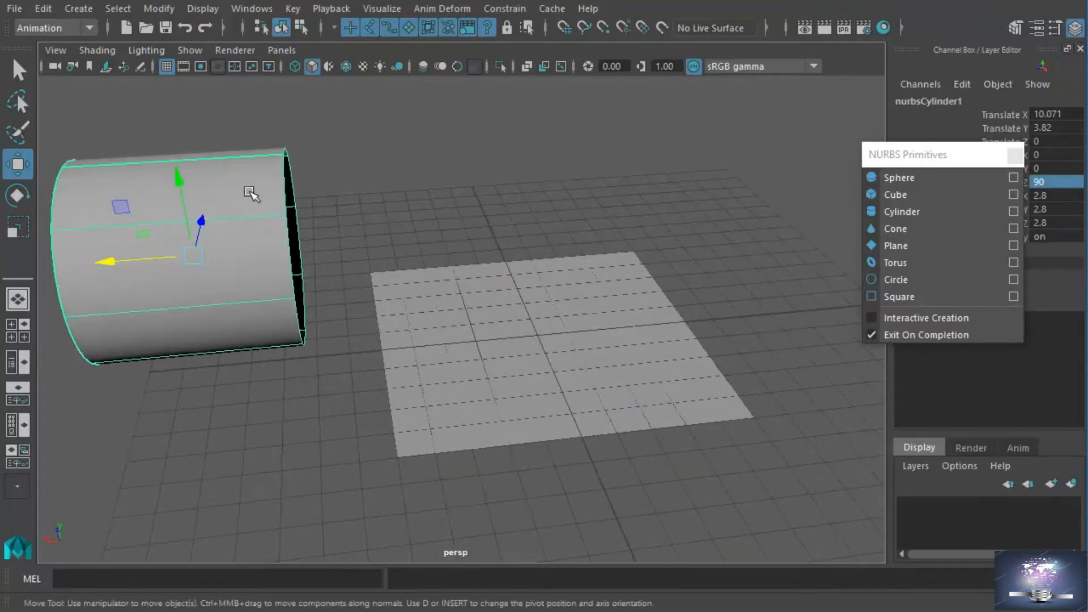
alt+drag(428, 333, 667, 331)
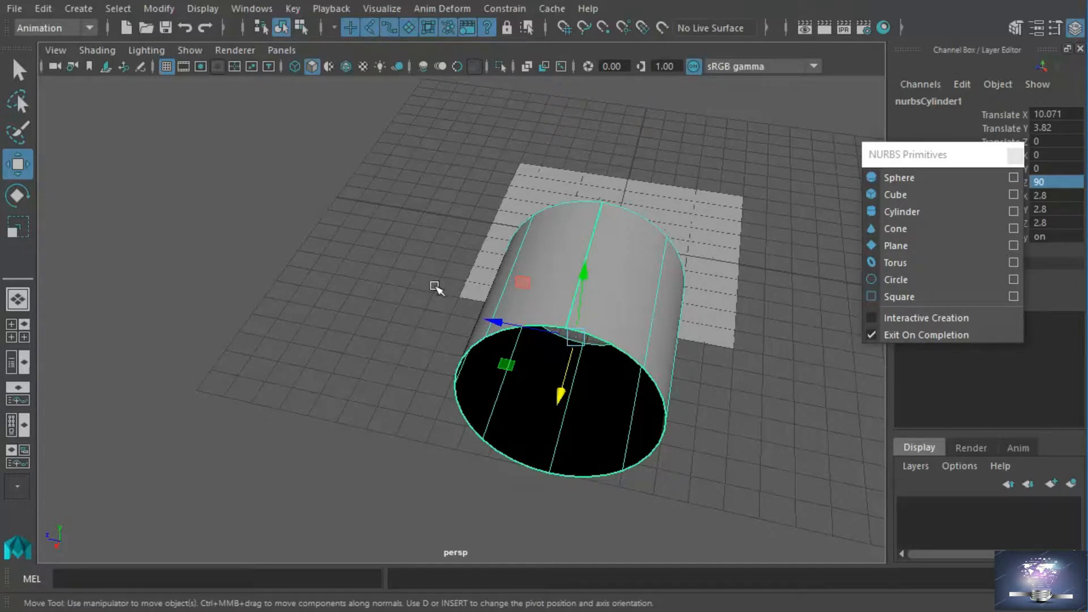
Step: Expand the cylinder's makeNurbCylinder1 settings and reduce its End Sweep to about 301.6
drag(947, 152, 824, 84)
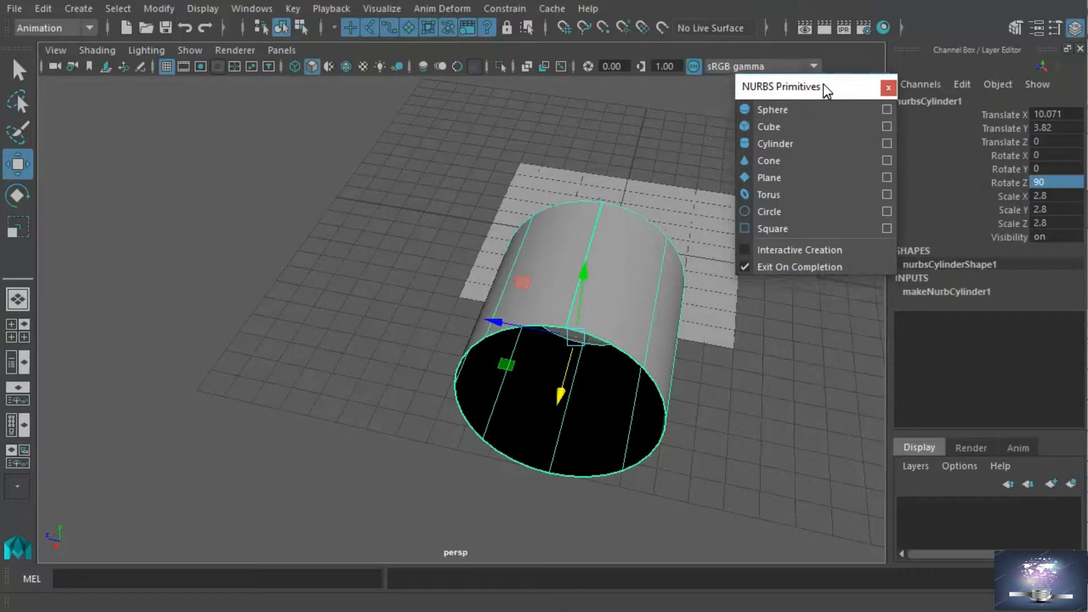
click(957, 293)
click(1012, 333)
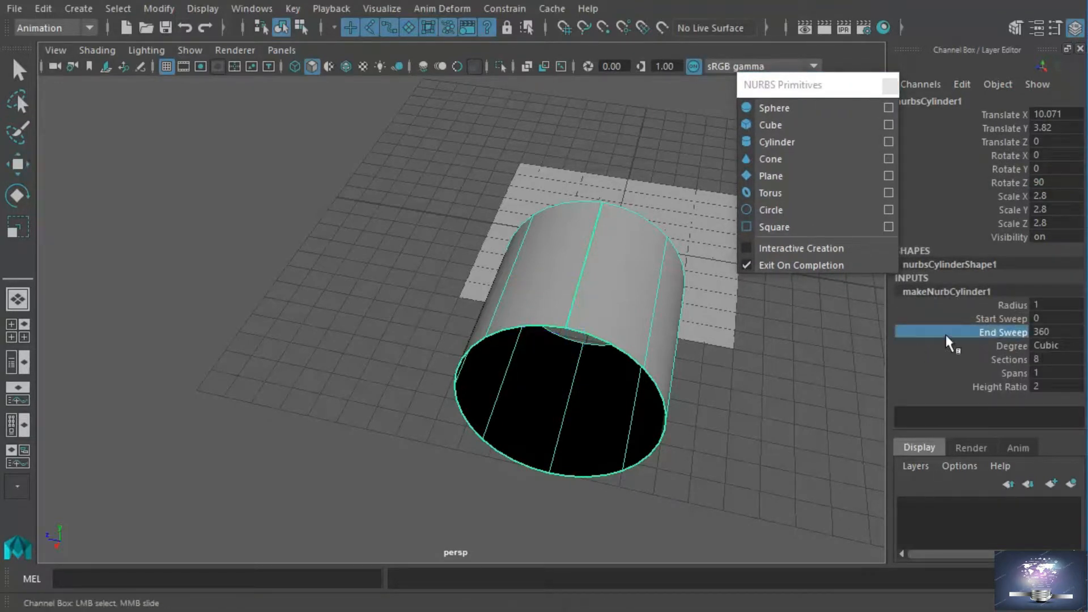
middle_drag(760, 396, 673, 390)
alt+drag(733, 423, 627, 381)
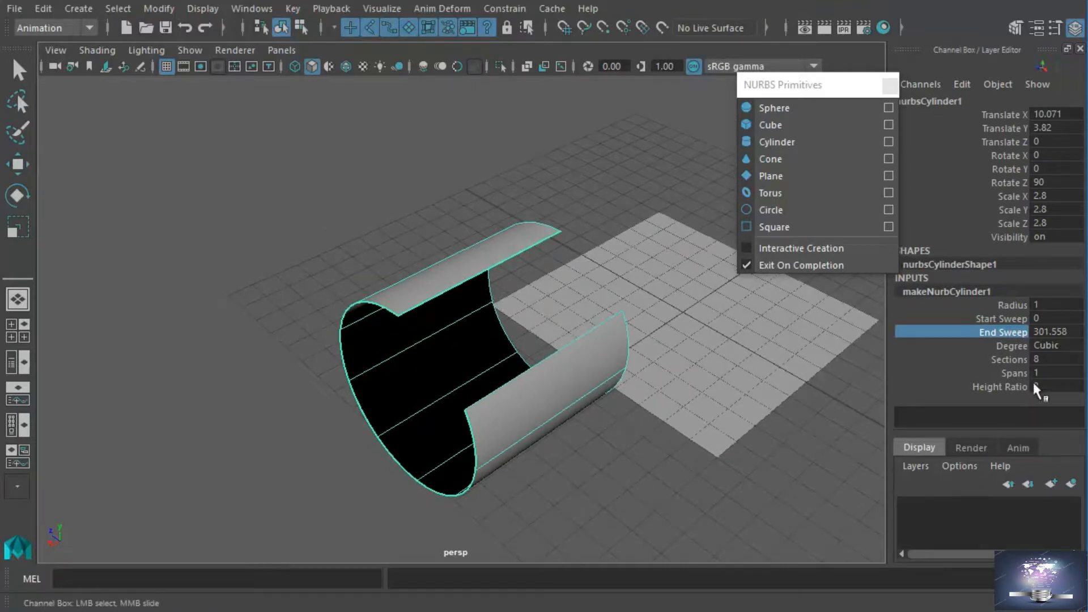
Step: Raise the cylinder's Start Sweep to about 95.1 to open its surface further
click(1011, 318)
middle_drag(685, 456, 755, 474)
alt+drag(658, 485, 694, 488)
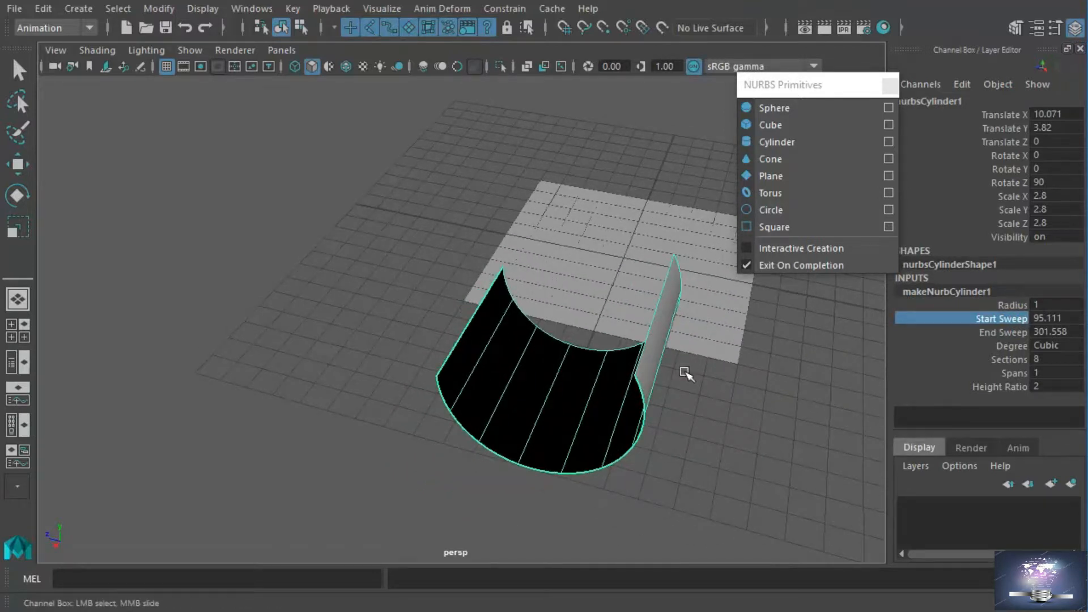
click(715, 303)
key(w)
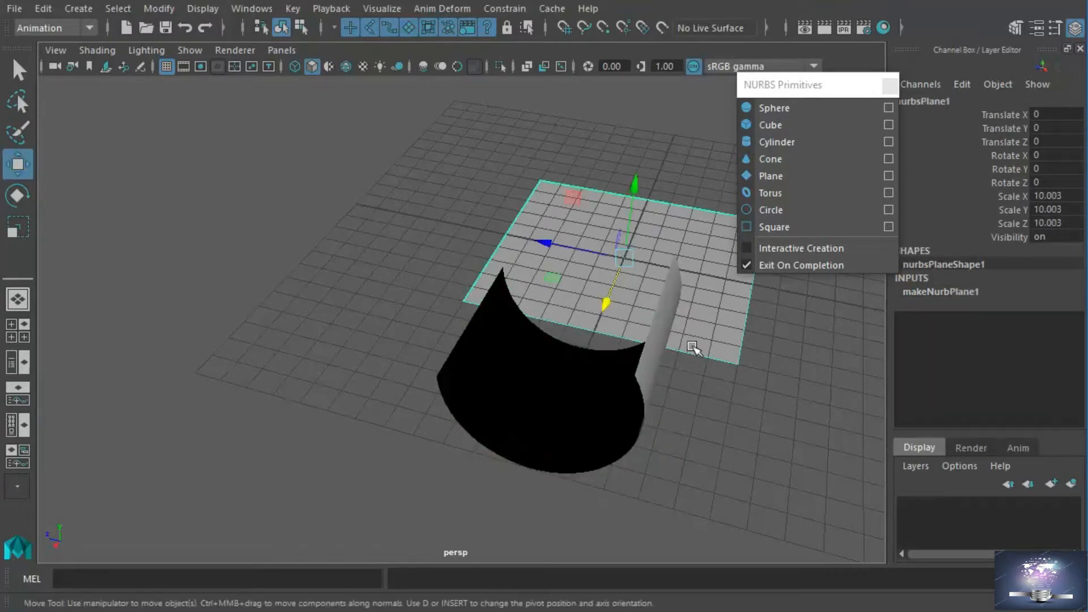
click(584, 419)
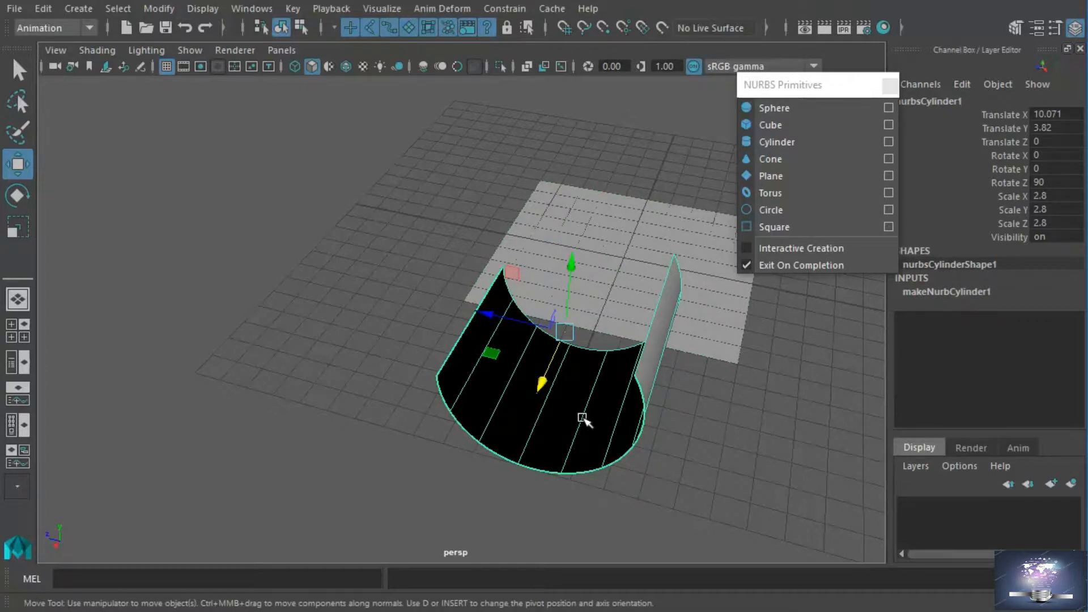
Step: Create a NURBS cone, scale it uniformly to about 4.65 and raise it to about 6.23 in Y above the plane
click(760, 159)
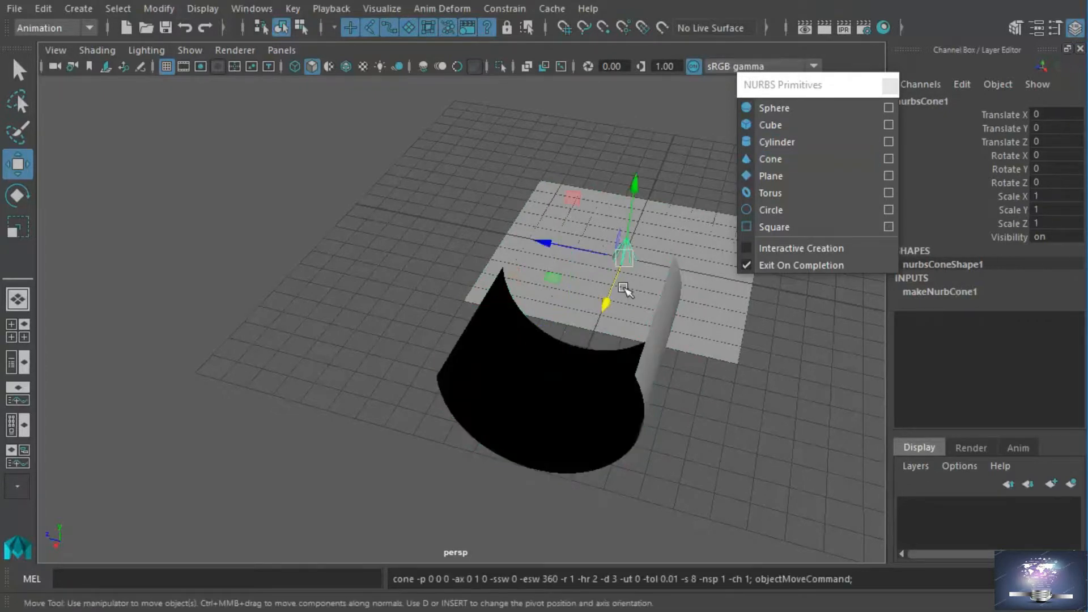
alt+drag(612, 324, 590, 310)
key(e)
key(r)
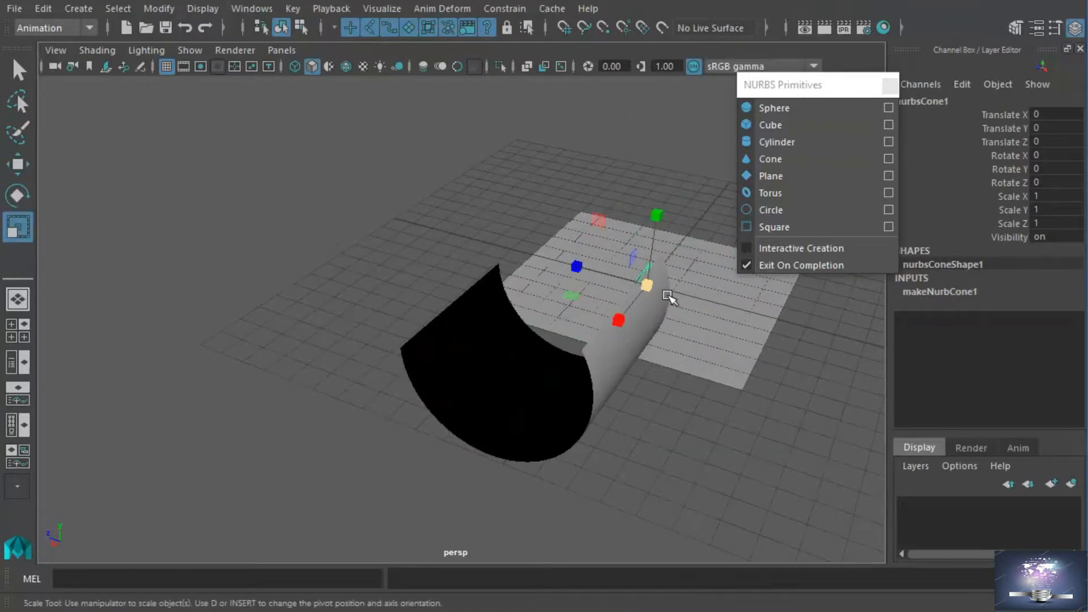
drag(647, 285, 825, 249)
key(w)
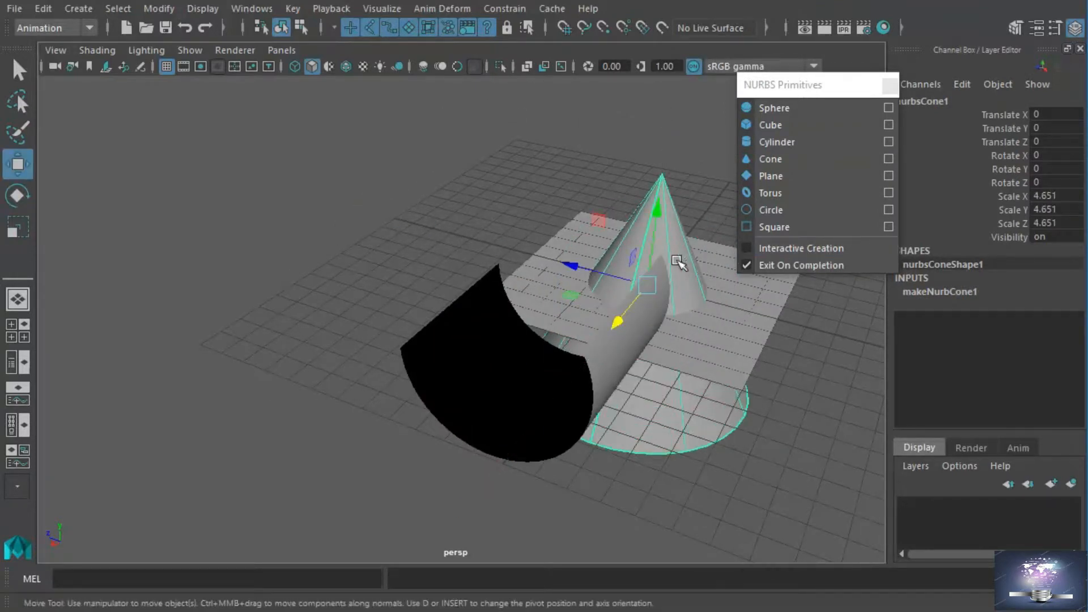
drag(663, 238, 685, 163)
drag(696, 72, 697, 70)
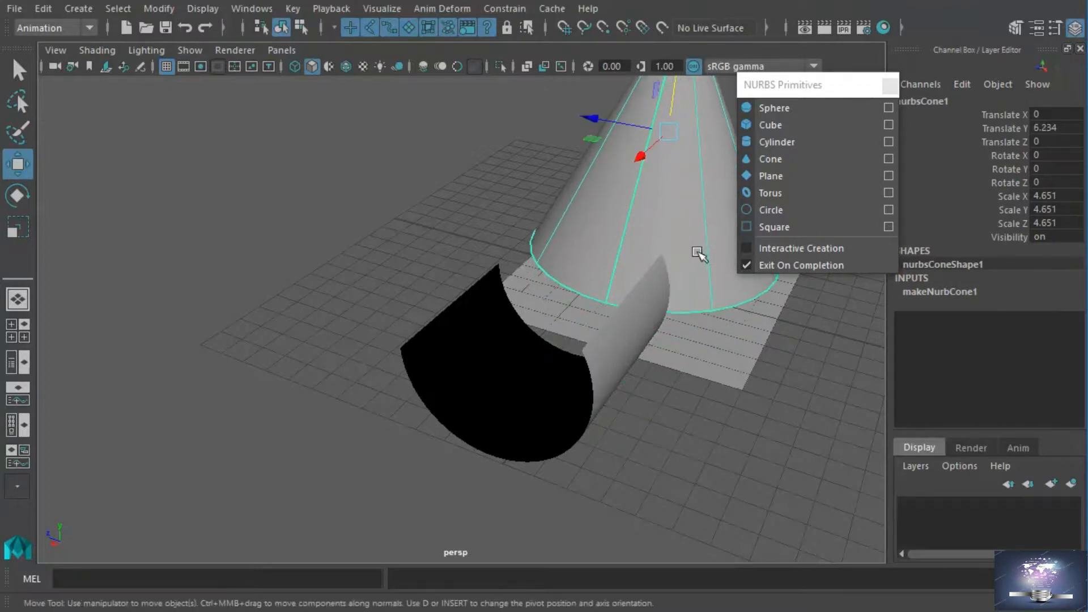
Step: Expand the cone's makeNurbCone1 settings and reduce its End Sweep to open up the cone's surface
alt+middle_drag(696, 247, 399, 389)
alt+drag(399, 391, 397, 260)
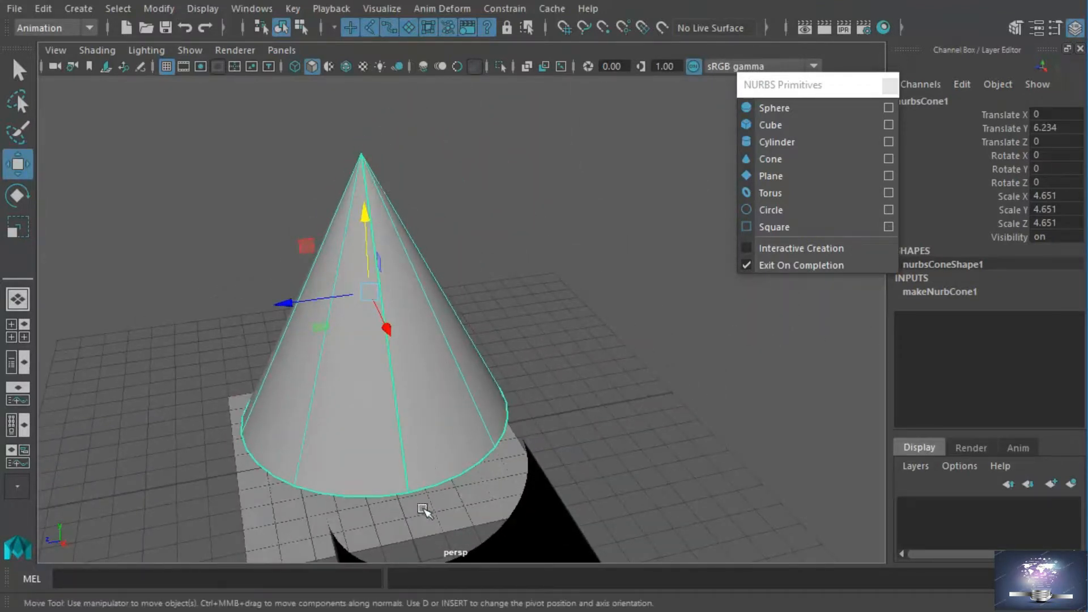
alt+drag(433, 495, 542, 443)
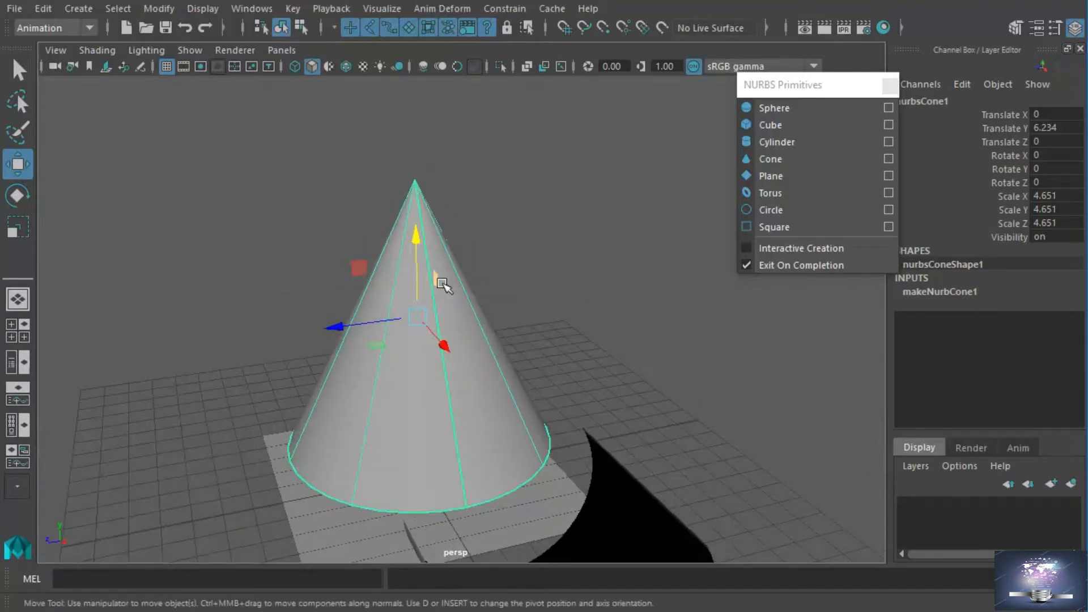
alt+drag(513, 496, 584, 419)
click(958, 299)
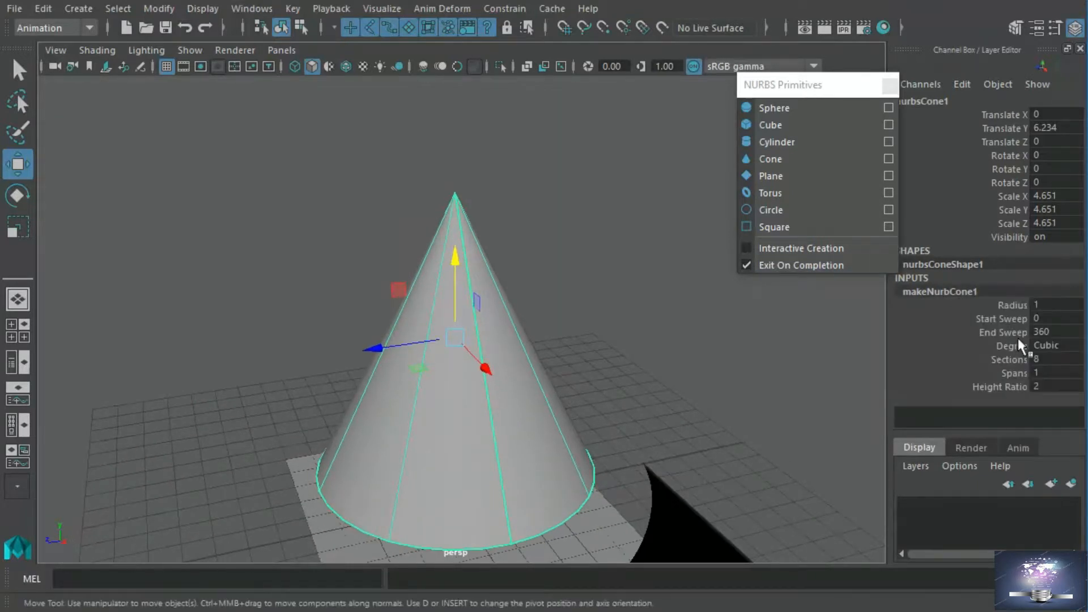
click(1014, 334)
middle_drag(717, 392, 652, 396)
alt+drag(651, 397, 498, 417)
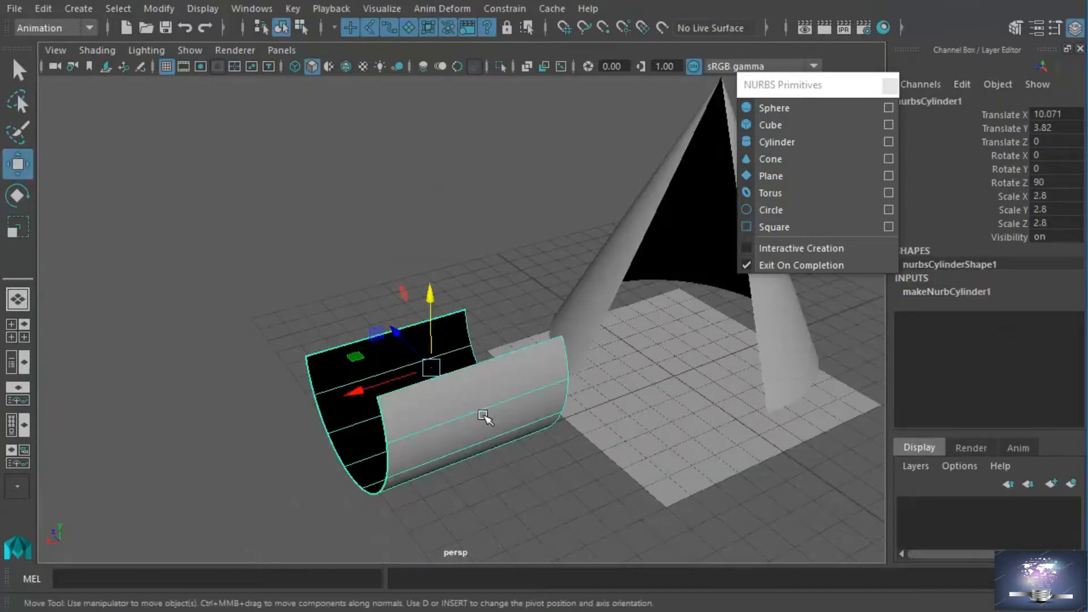
Step: Create a NURBS sphere, scale it uniformly to about 3.82 and move it to about -13.3 in X, beside the cone
alt+drag(485, 418, 427, 382)
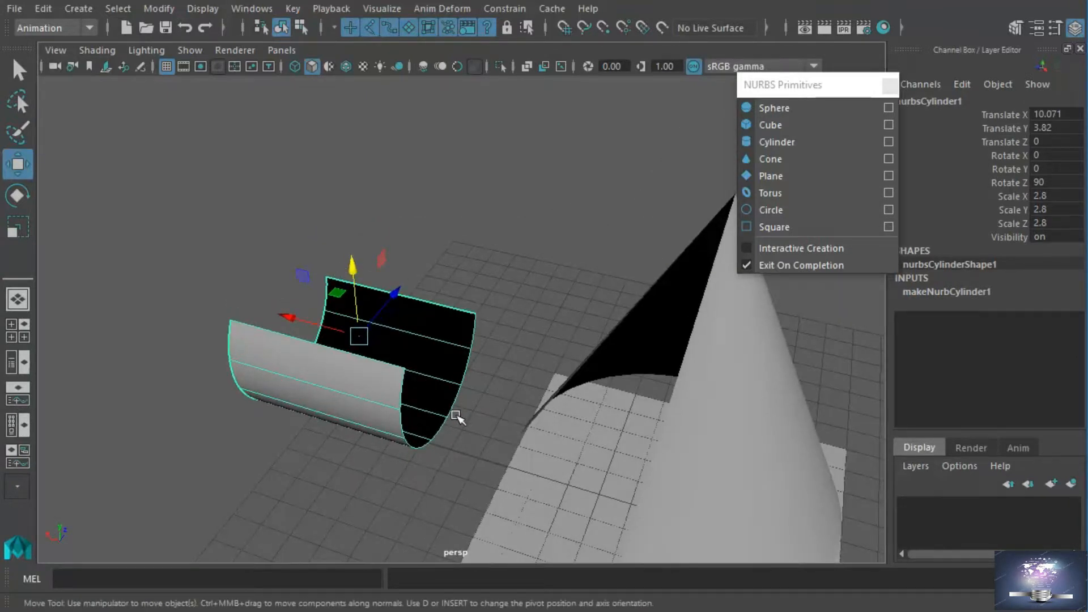
alt+drag(462, 393, 418, 365)
alt+drag(528, 400, 612, 432)
click(636, 405)
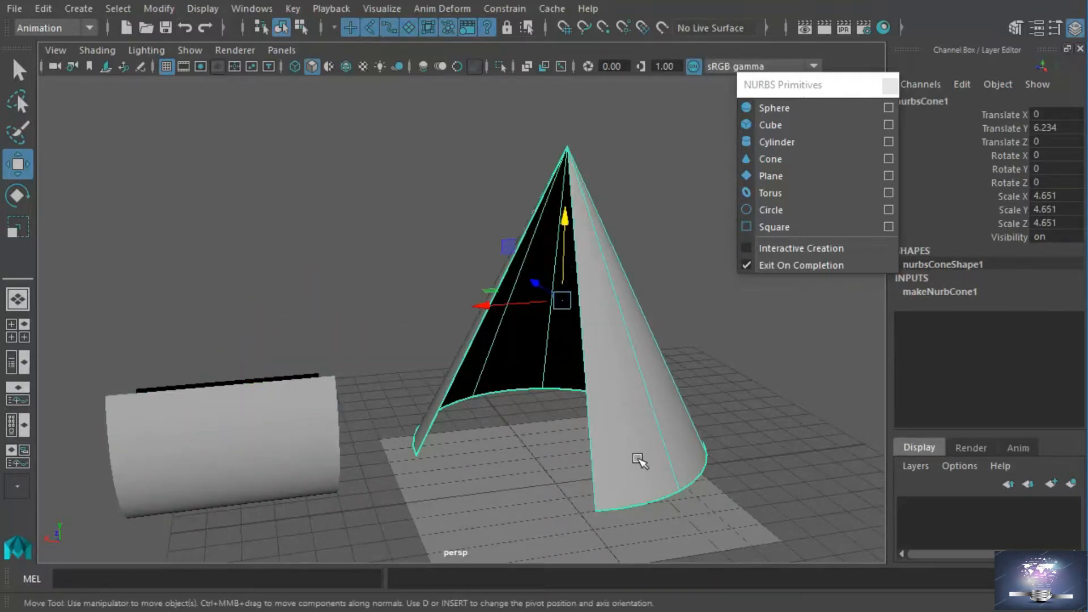
click(791, 109)
alt+drag(641, 437, 653, 401)
key(r)
key(w)
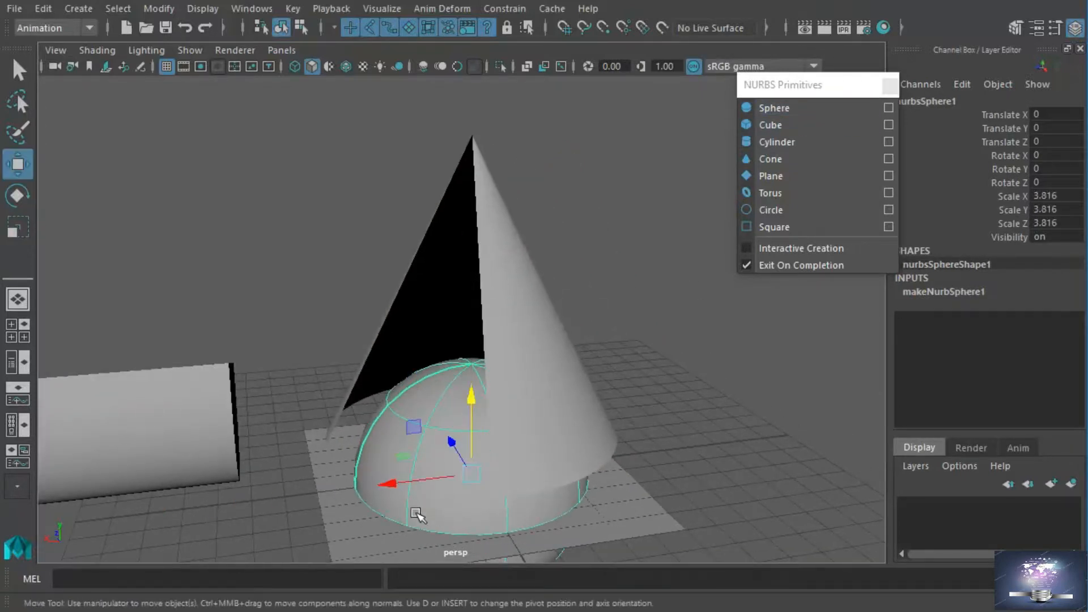
drag(423, 482, 782, 445)
key(f)
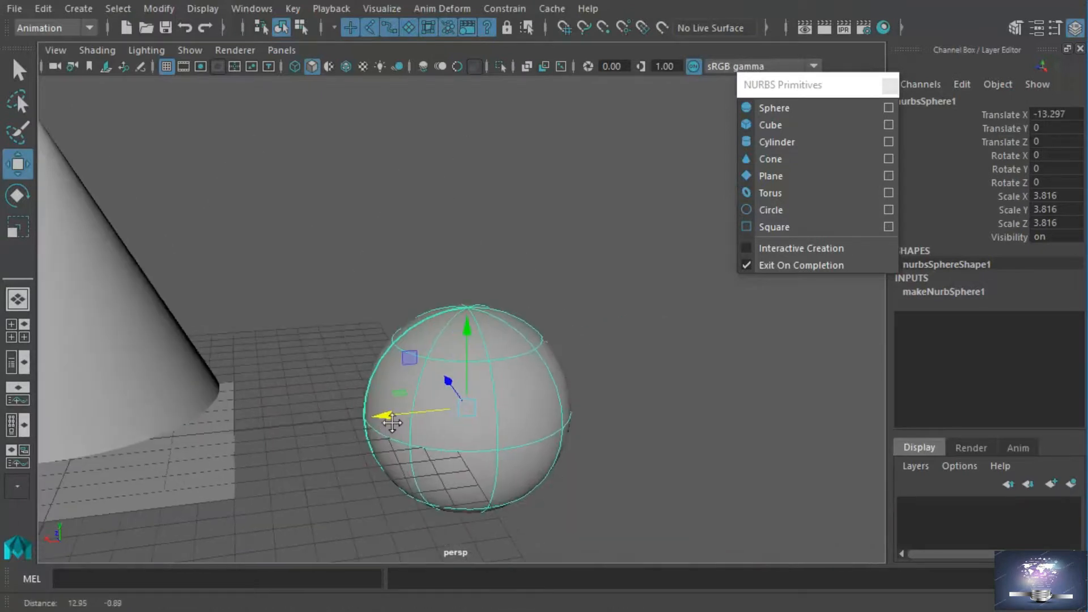
Step: Expand the sphere's makeNurbSphere1 settings and reduce its End Sweep to about 212.2
click(955, 296)
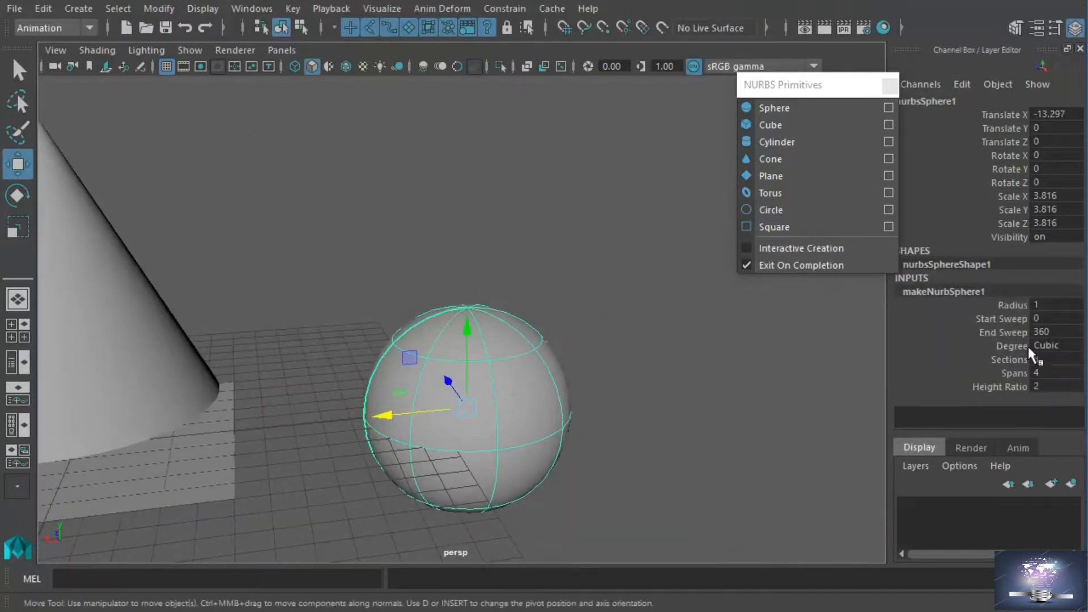
click(1009, 333)
middle_drag(695, 396, 596, 401)
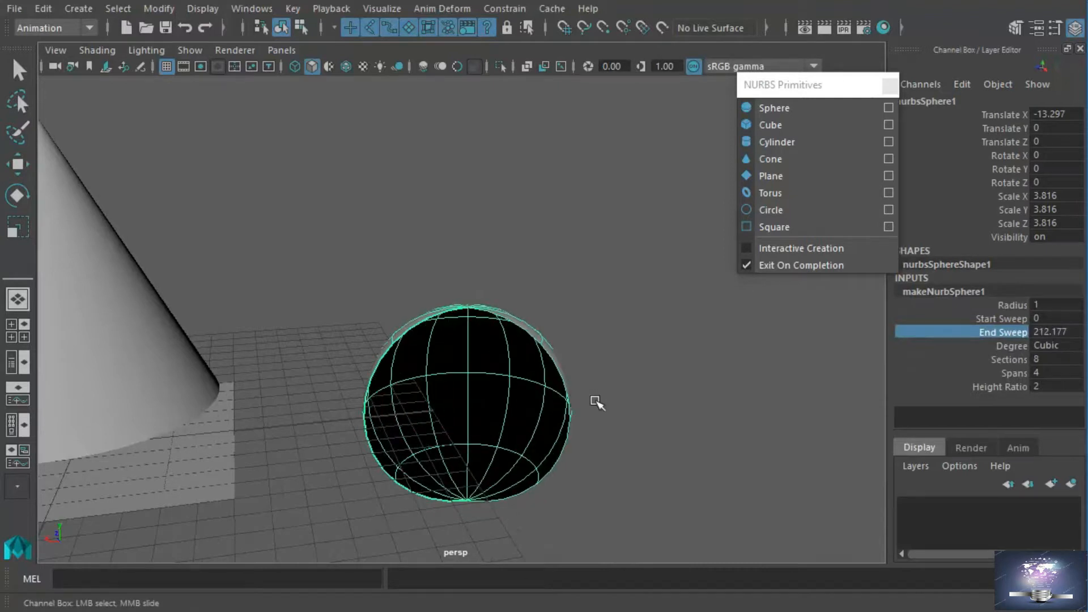
alt+drag(621, 422, 492, 374)
alt+drag(567, 337, 518, 560)
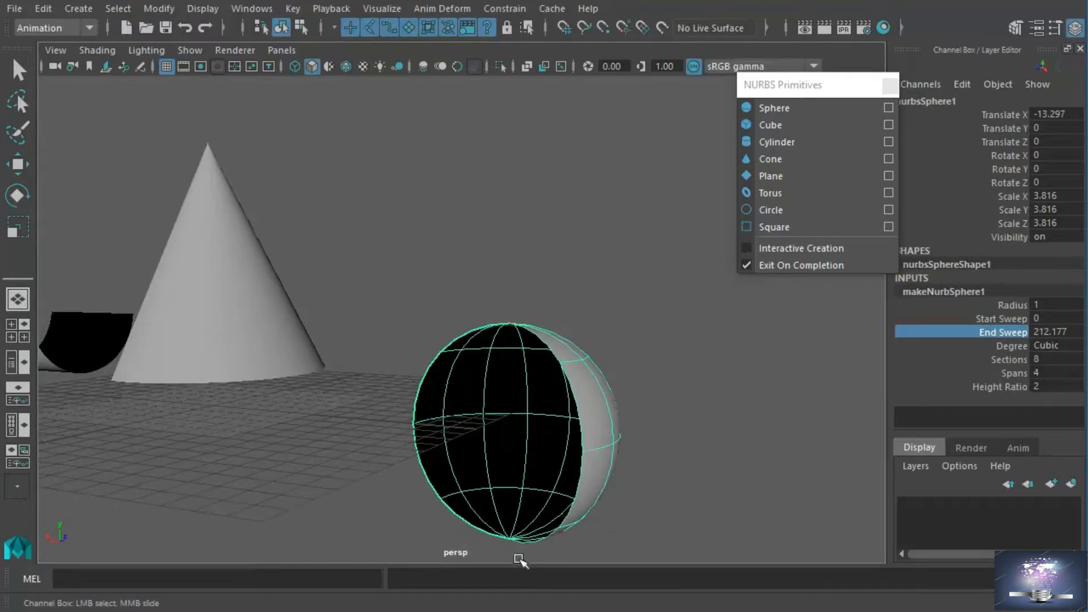
alt+drag(560, 495, 724, 454)
Step: Create a NURBS cube, move it to about -23.4 in X and -13.2 in Y, and scale it uniformly to about 13.6
click(776, 126)
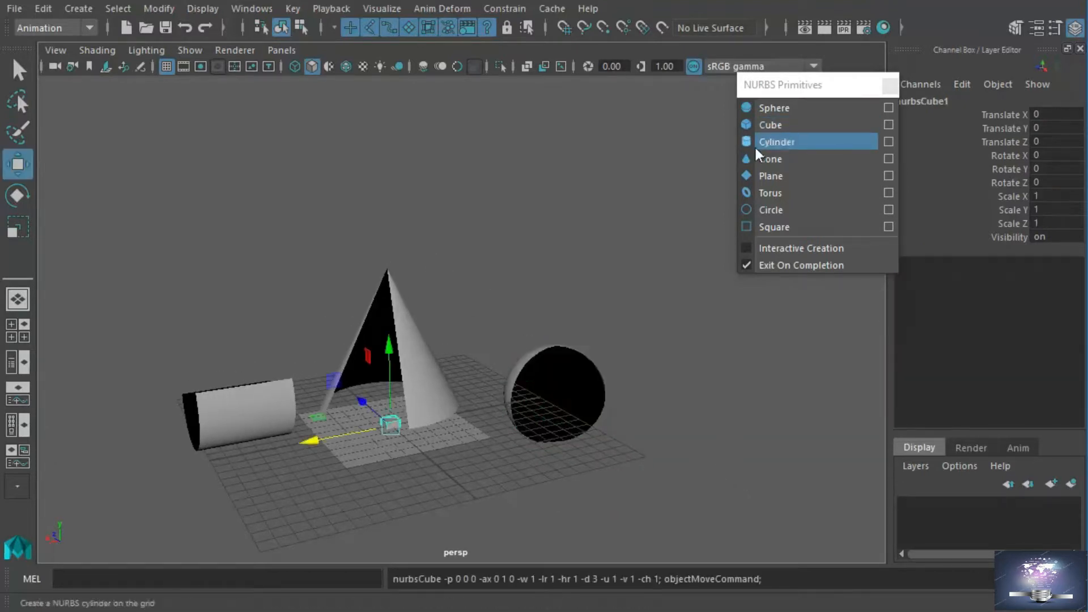
alt+drag(535, 402, 591, 407)
drag(321, 433, 644, 462)
key(r)
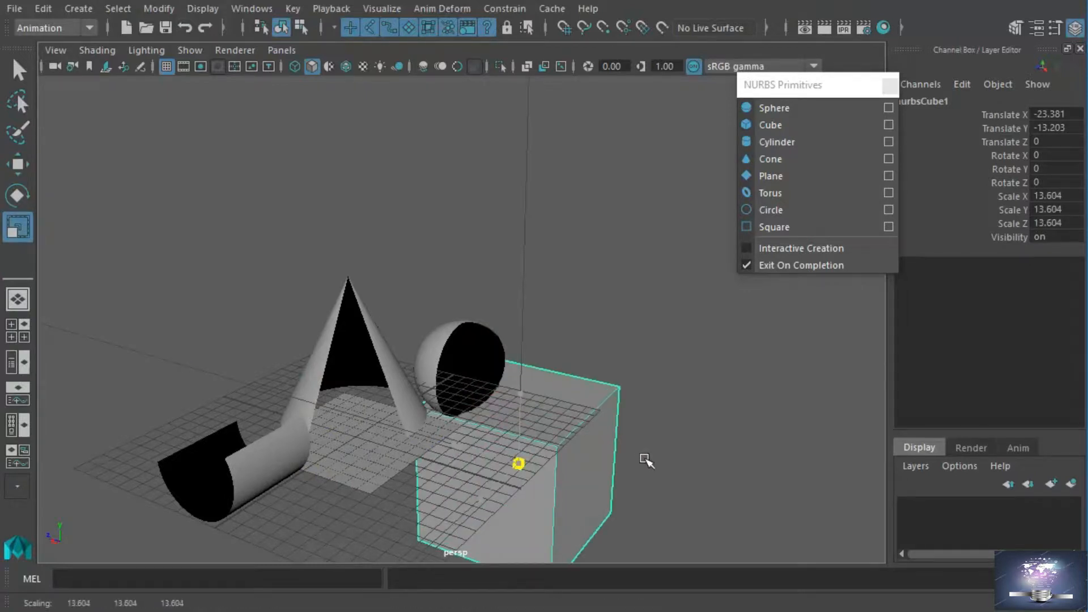
key(w)
Step: Select only the NURBS cube's top surface and move it up off the cube
alt+drag(573, 493, 583, 462)
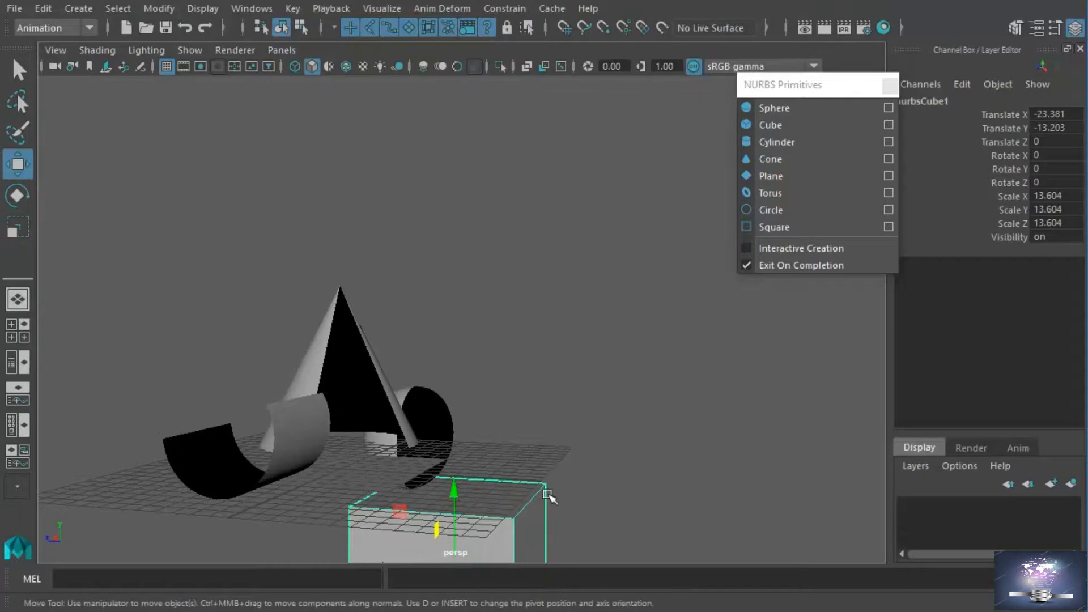
key(f)
alt+right_drag(604, 495, 378, 456)
alt+drag(379, 456, 332, 464)
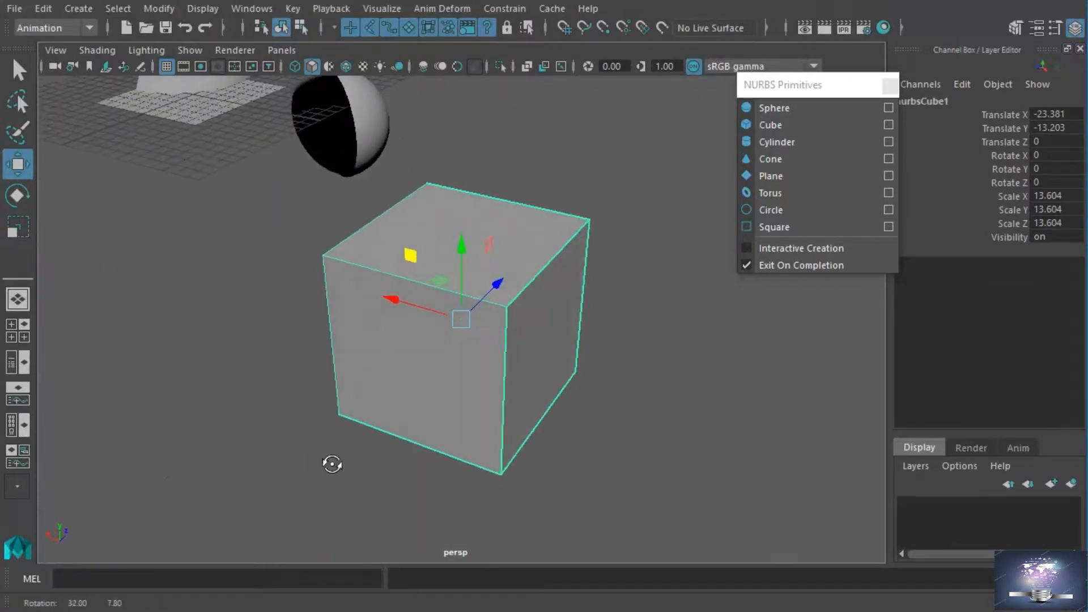
click(255, 431)
click(502, 248)
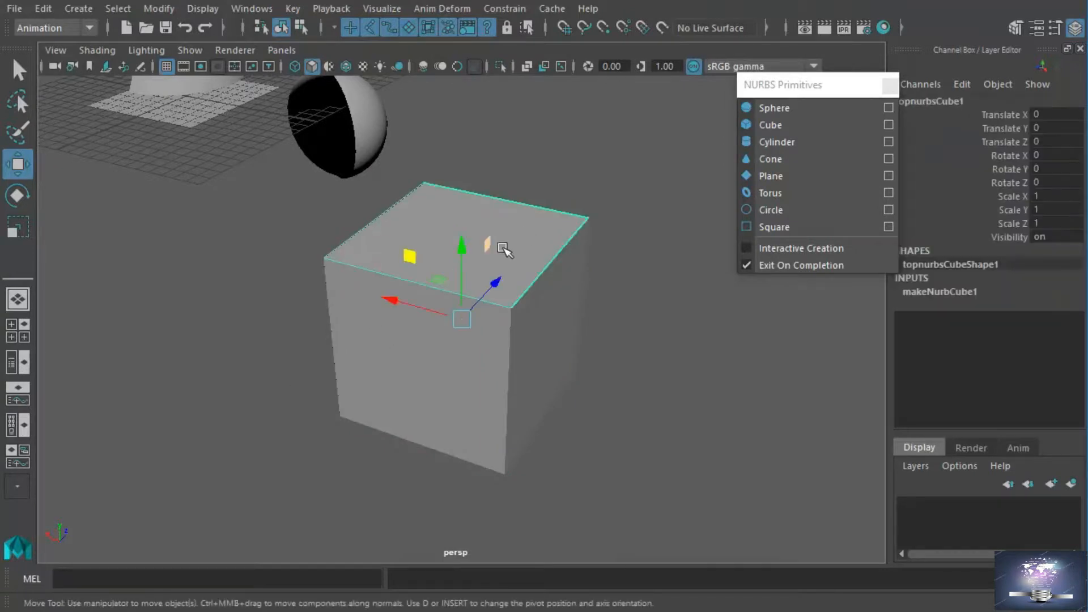
alt+middle_drag(707, 339, 720, 350)
drag(482, 269, 468, 226)
Step: Move the NURBS cube's side surfaces outward one by one, shifting the front surface to about 0.685 in X
click(460, 417)
drag(510, 302, 383, 386)
alt+drag(592, 370, 575, 375)
click(567, 275)
alt+drag(631, 350, 531, 371)
click(559, 396)
drag(442, 330, 538, 384)
click(451, 328)
click(375, 316)
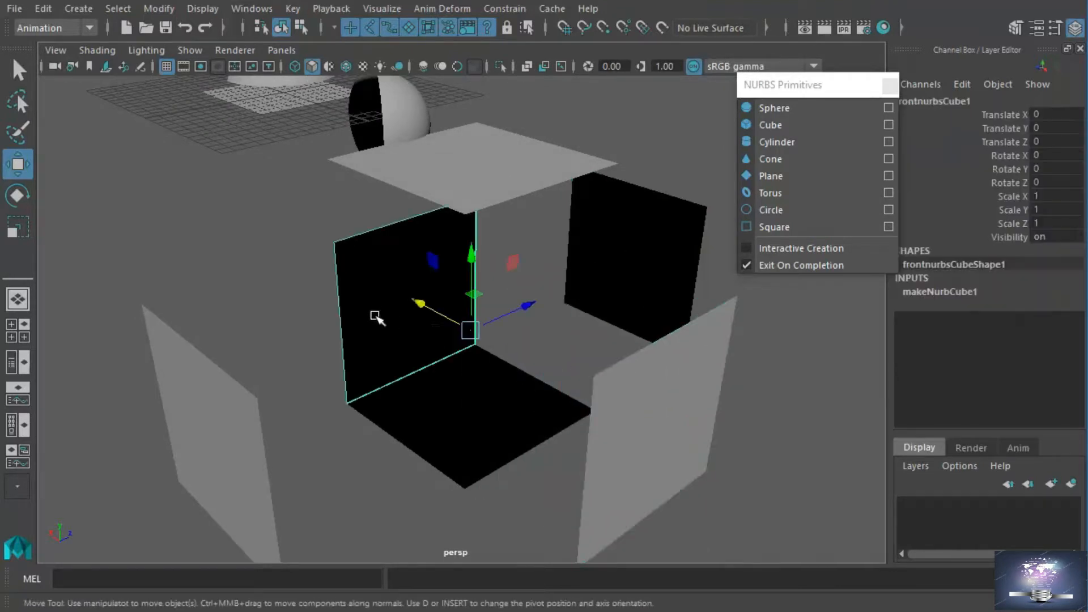
drag(449, 325, 382, 284)
Step: Create a NURBS torus, scale it uniformly to about 8.96 and move it to about 28.6 in X, clear of the other objects
alt+drag(413, 372, 672, 382)
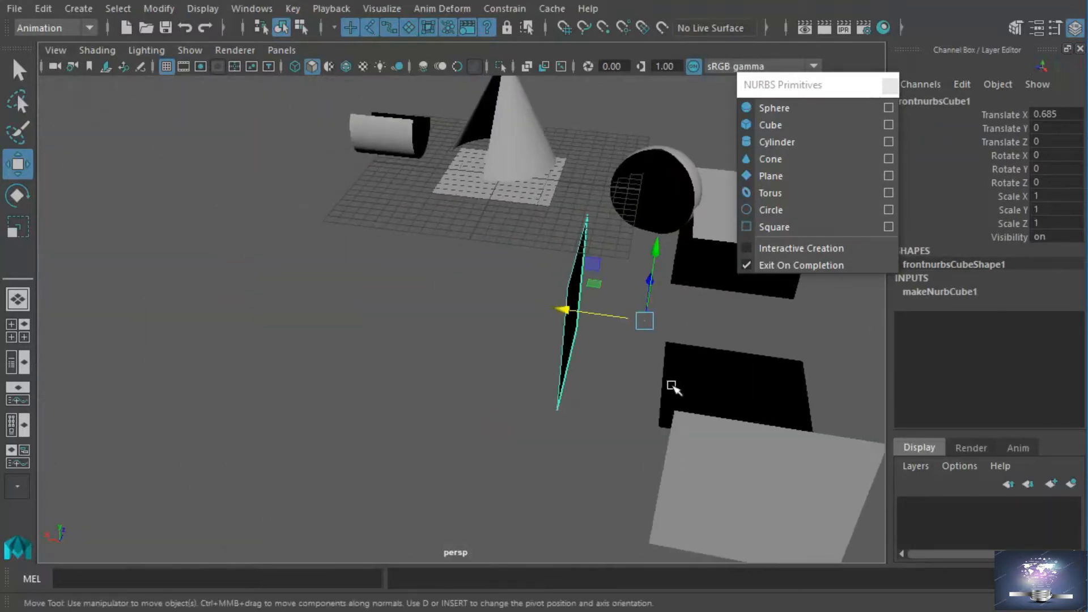
alt+middle_drag(673, 382, 592, 374)
click(792, 191)
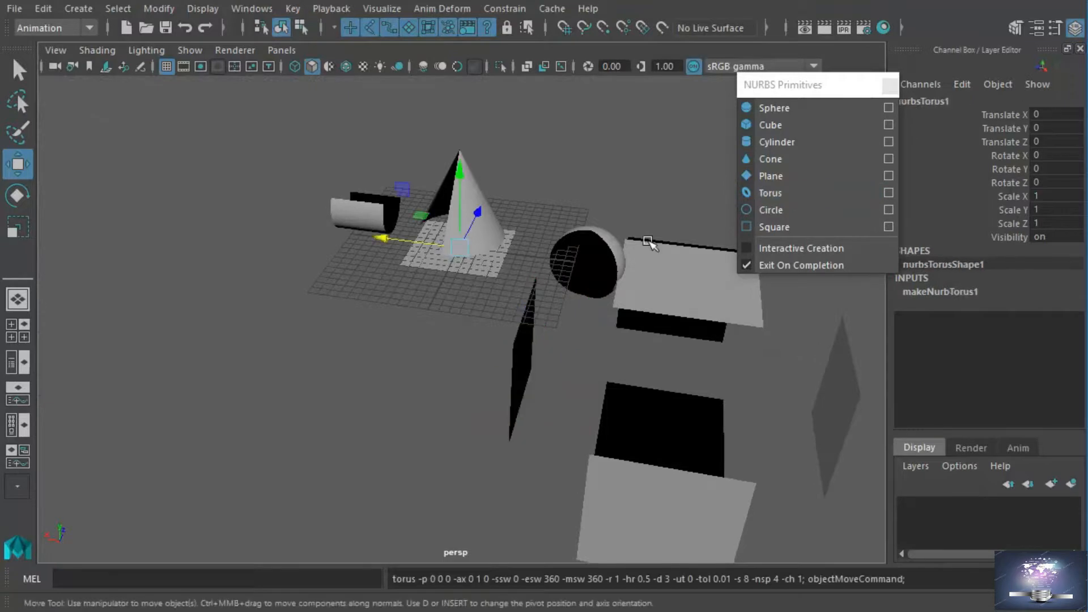
alt+drag(347, 342, 417, 340)
key(r)
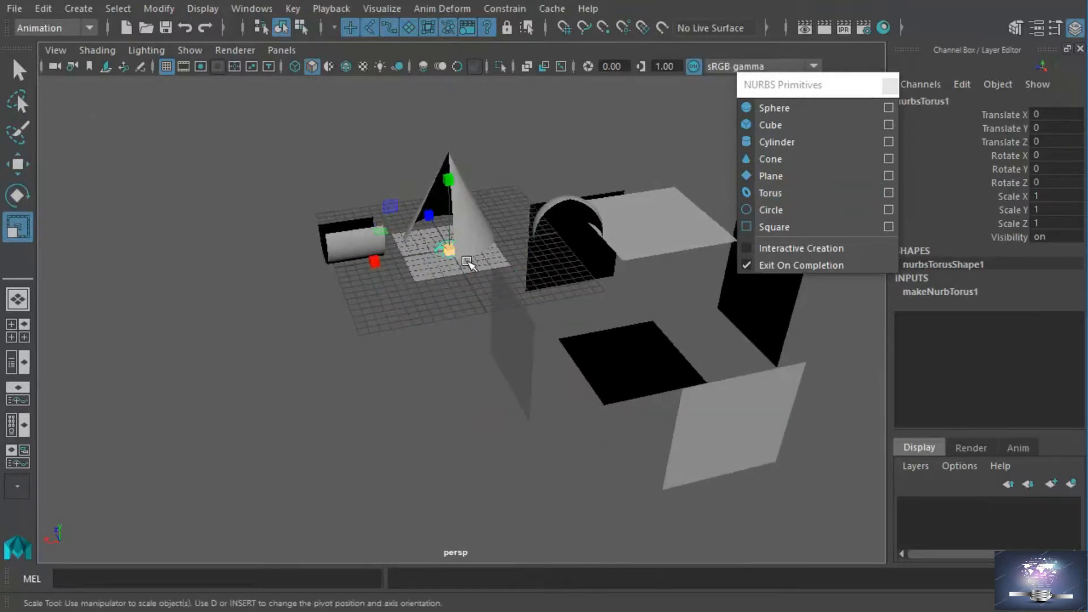
middle_drag(468, 263, 460, 317)
key(w)
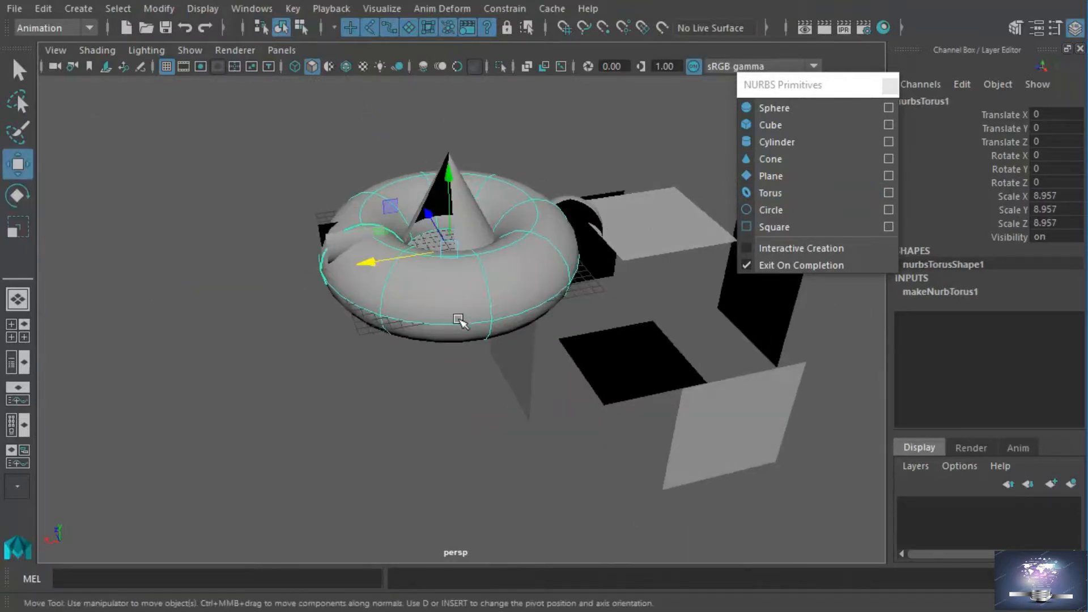
scroll(460, 321, down, 3)
drag(410, 302, 112, 359)
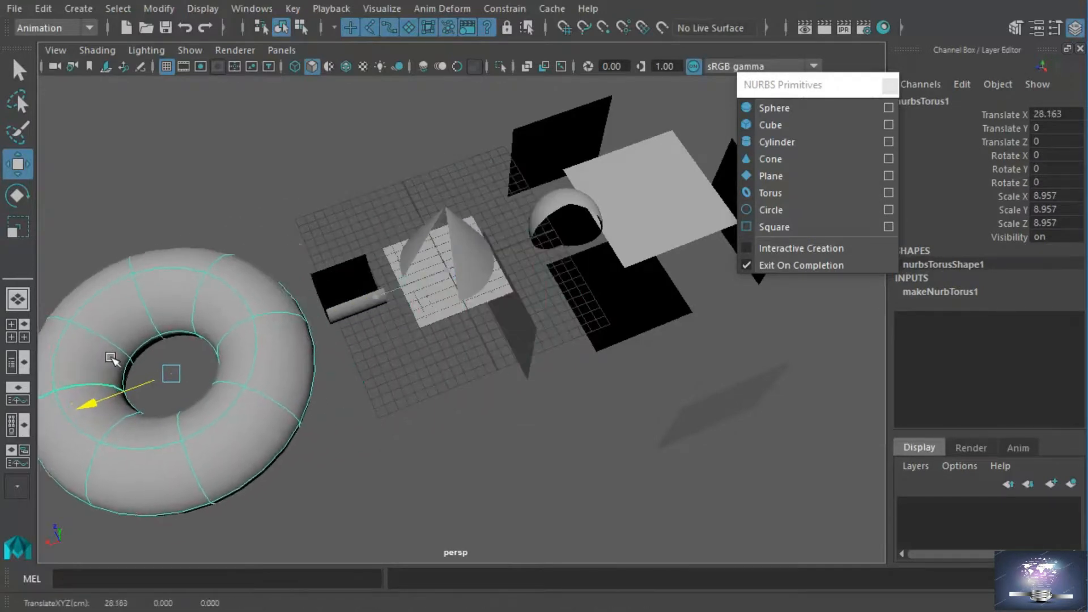
Step: Expand the torus's makeNurbTorus1 settings and reduce its End Sweep to about 197.3
alt+drag(352, 318, 512, 249)
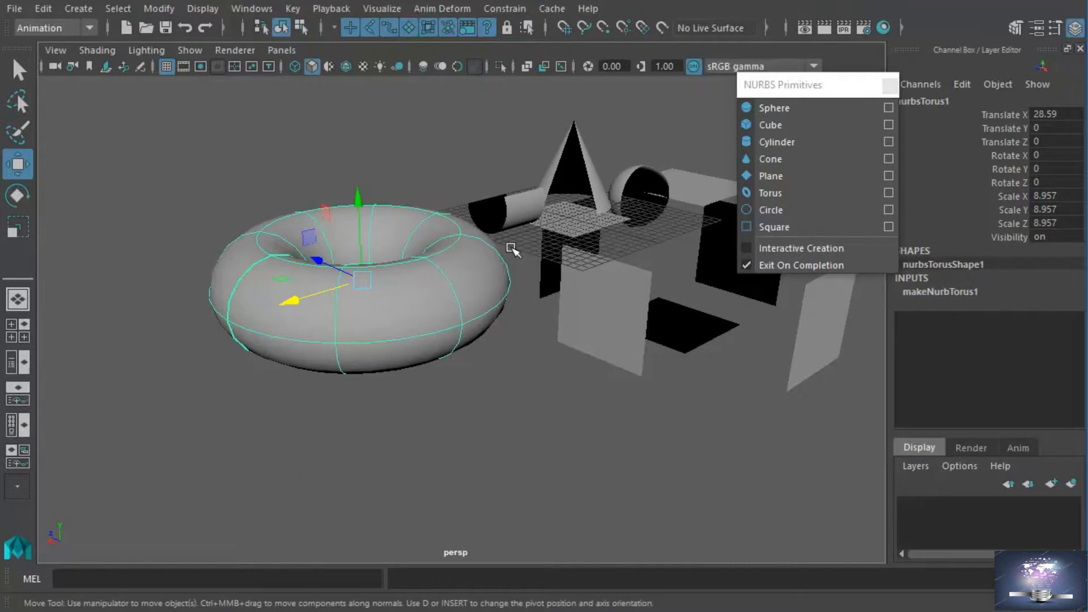
alt+drag(371, 304, 353, 316)
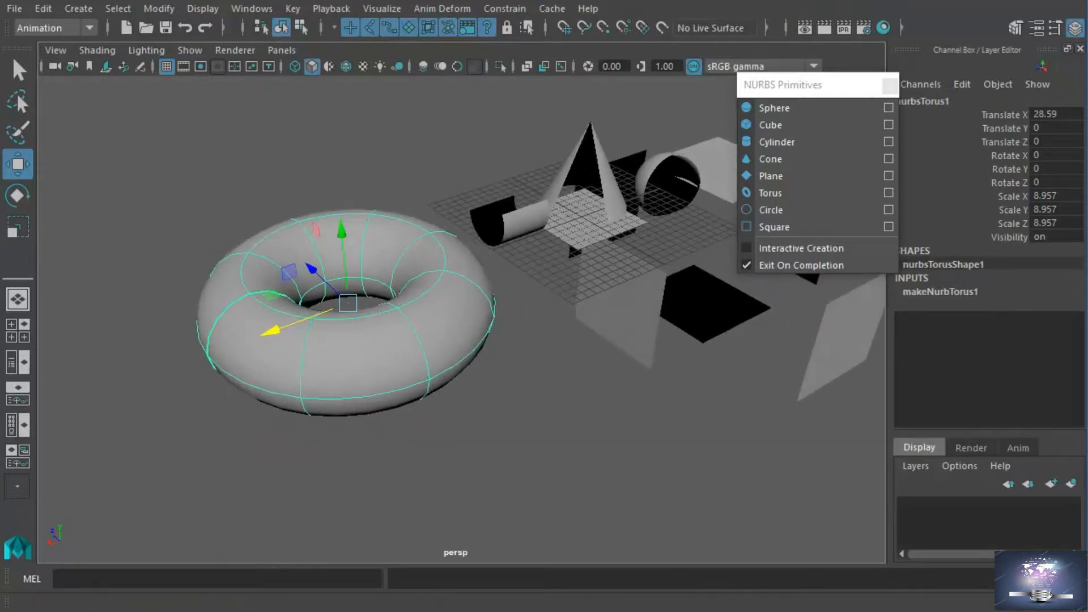
click(990, 293)
click(1022, 333)
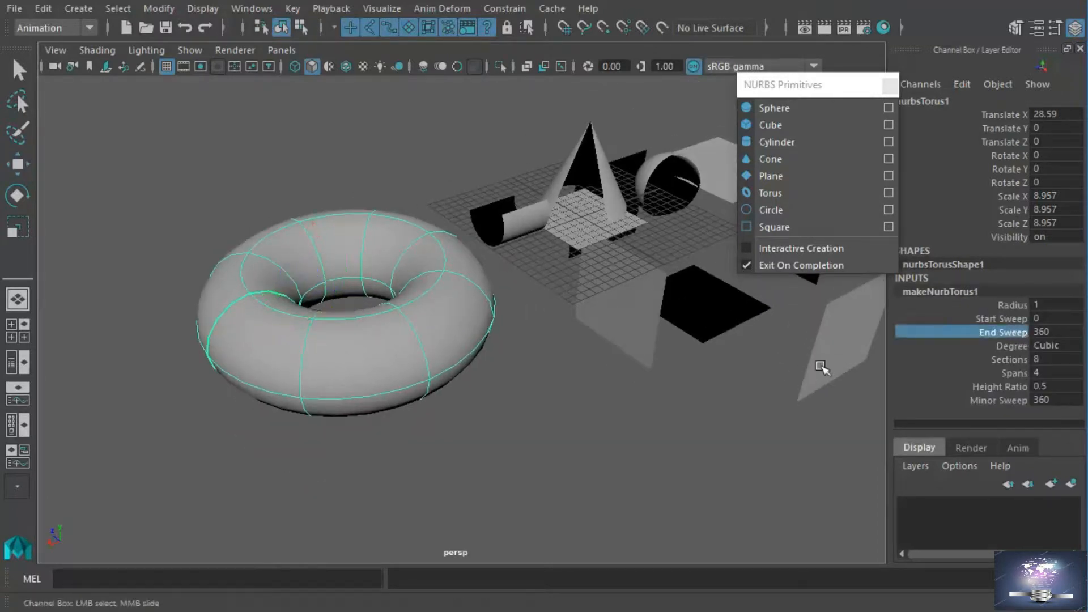
middle_drag(651, 377, 559, 414)
alt+drag(559, 413, 522, 428)
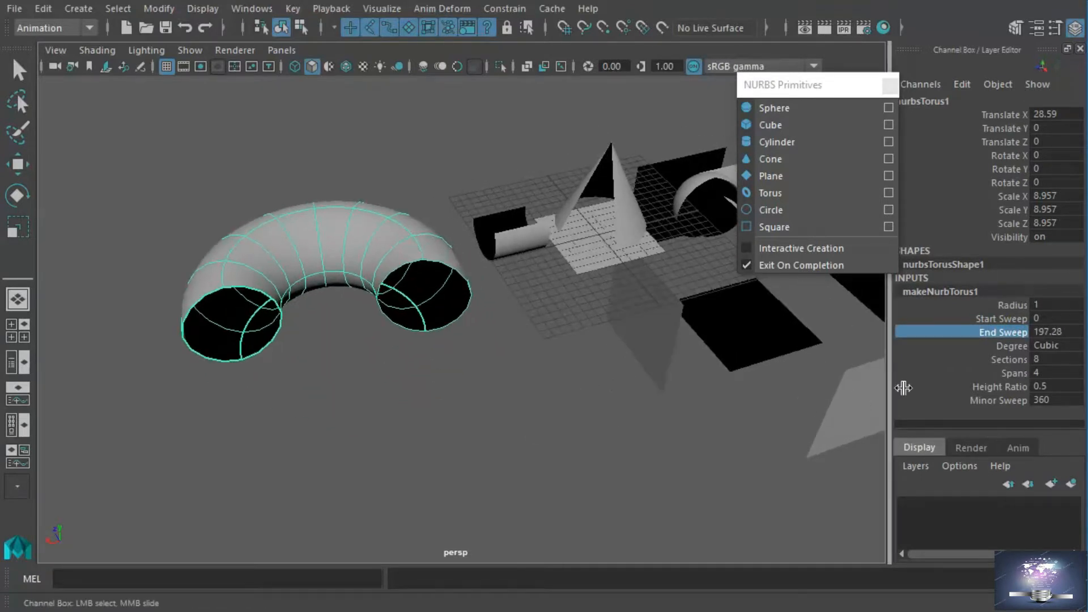
Step: Reduce the torus's Minor Sweep to about 183.5 to open its tube lengthwise
click(1011, 374)
click(1009, 400)
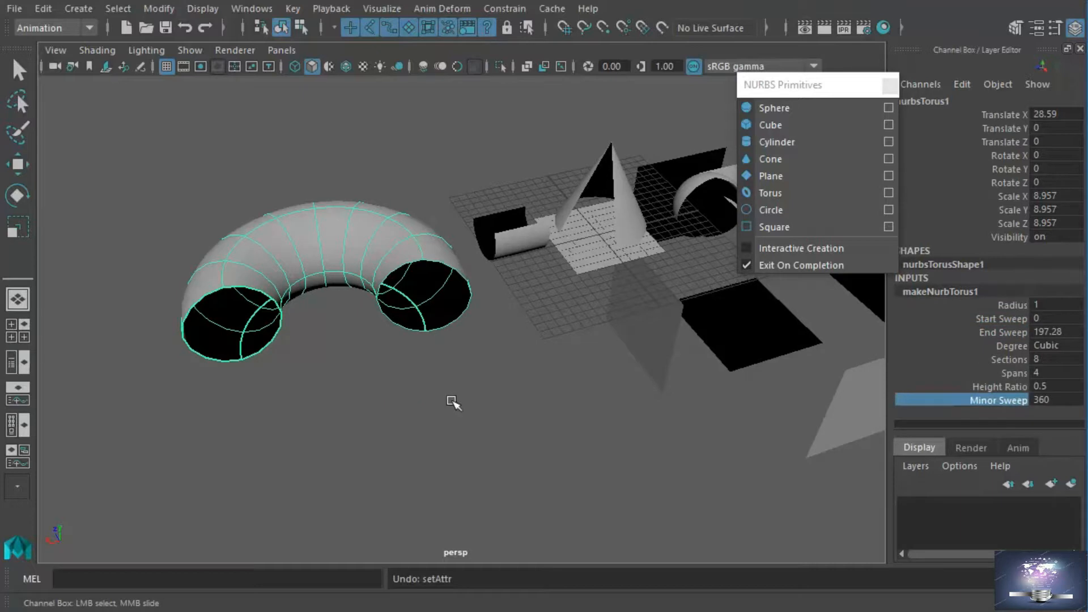
middle_drag(476, 403, 357, 418)
alt+drag(357, 417, 581, 405)
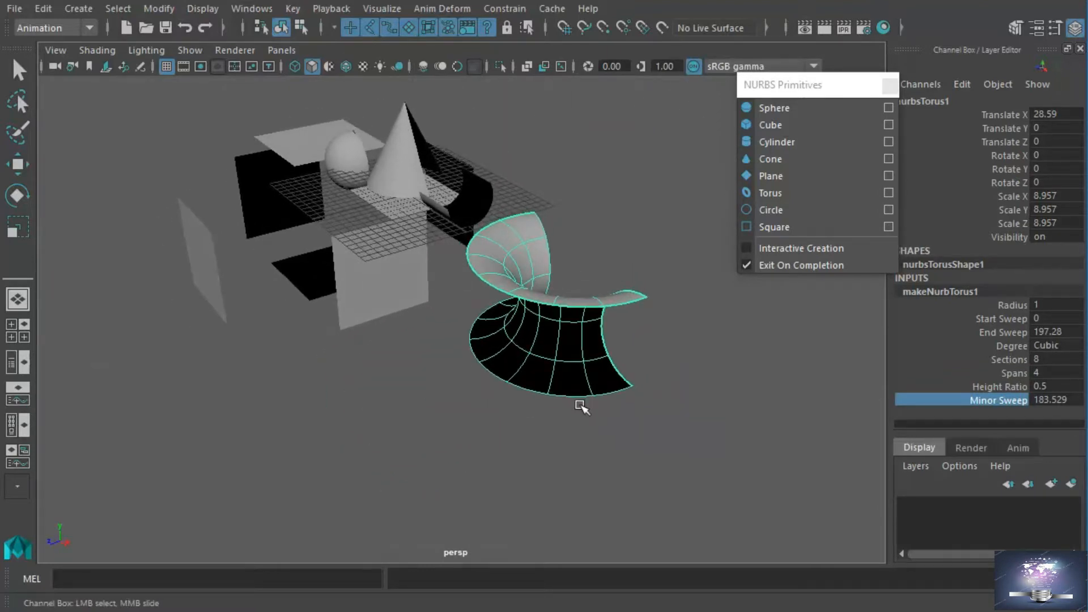
alt+drag(462, 374, 461, 346)
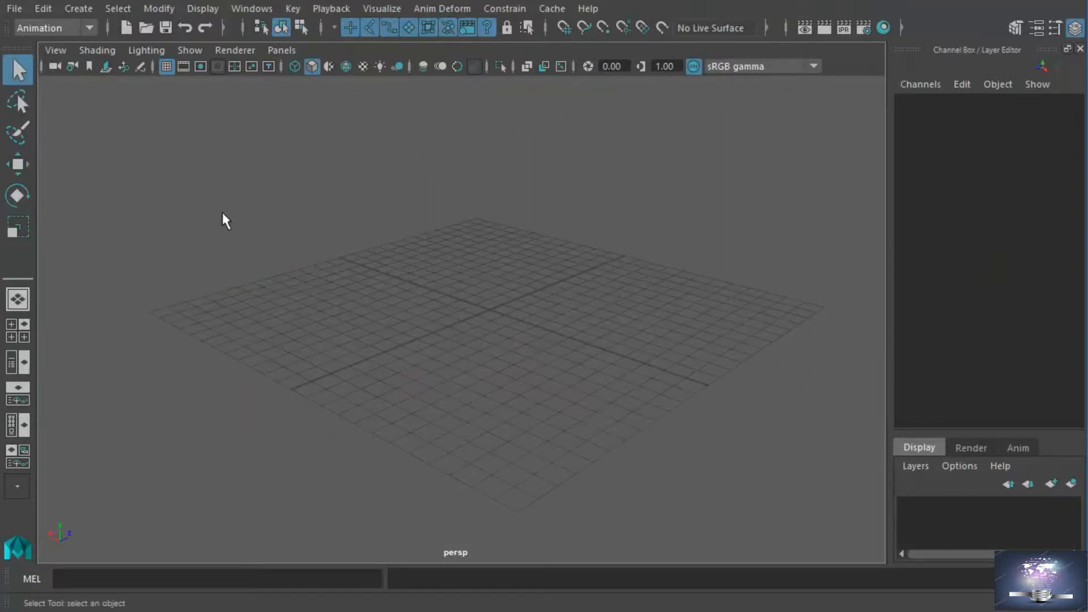
Step: Detach the Polygon Primitives list as a floating window and place it over the edge of the Channel Box
click(83, 12)
mouse_move(97, 72)
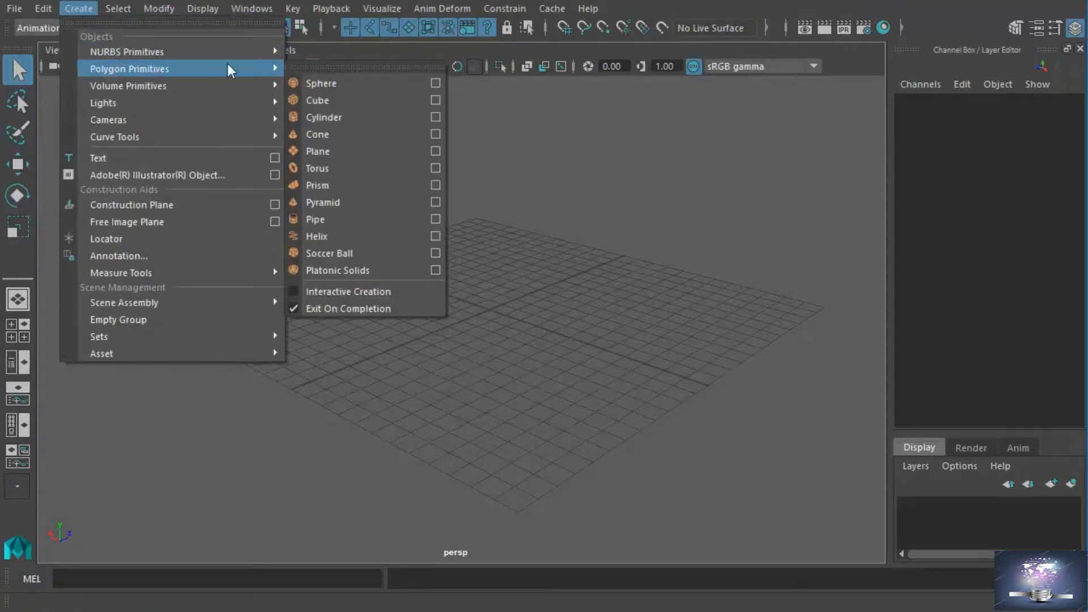
click(332, 64)
drag(342, 48, 933, 157)
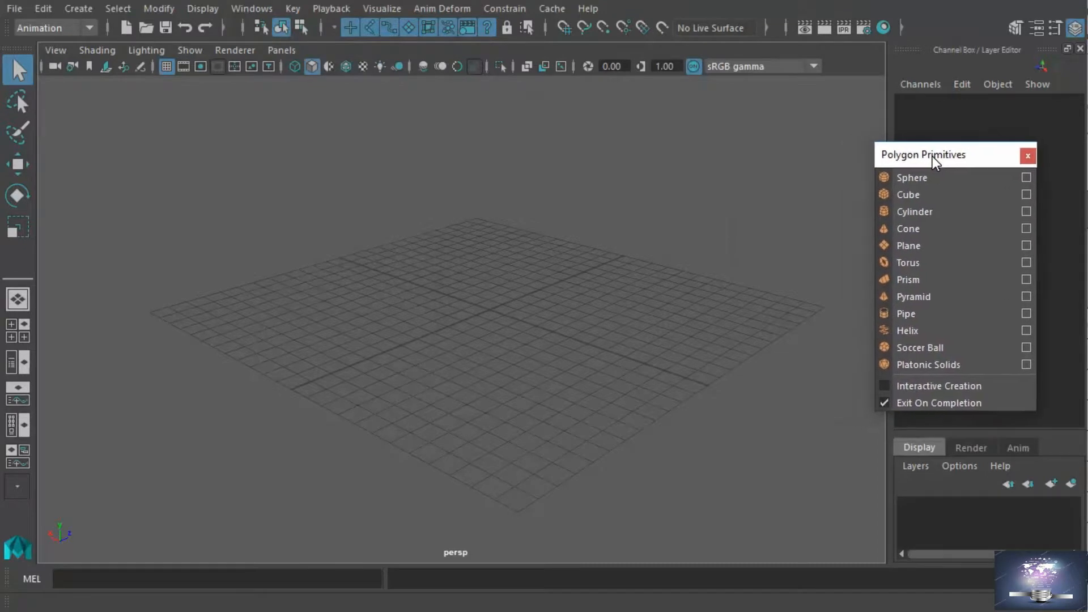
Step: Create a polygon cube at the grid's origin and frame it closely in the perspective view
click(928, 196)
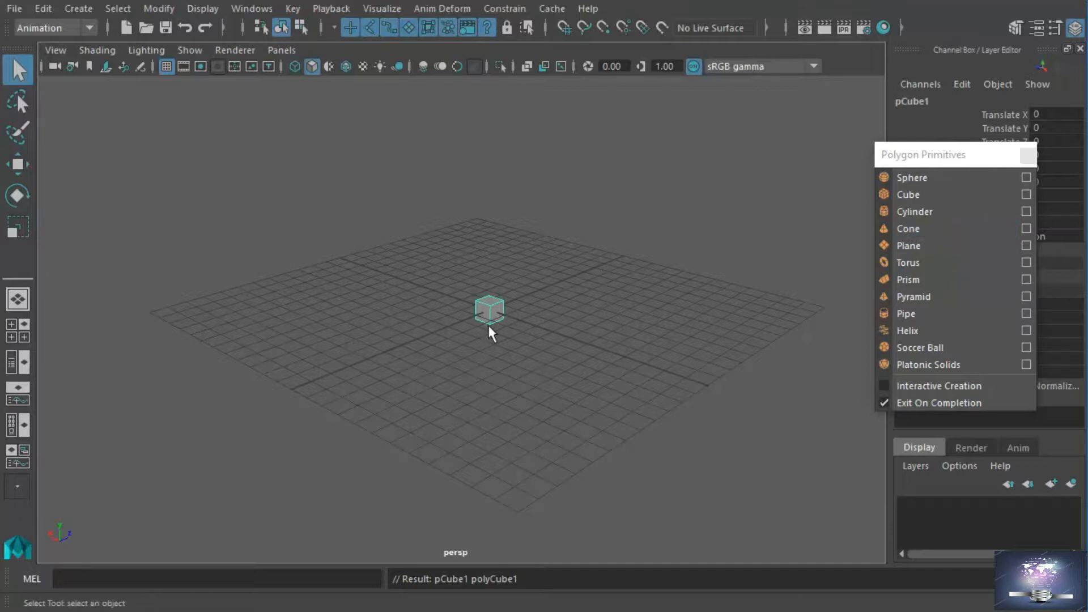
scroll(456, 316, up, 2)
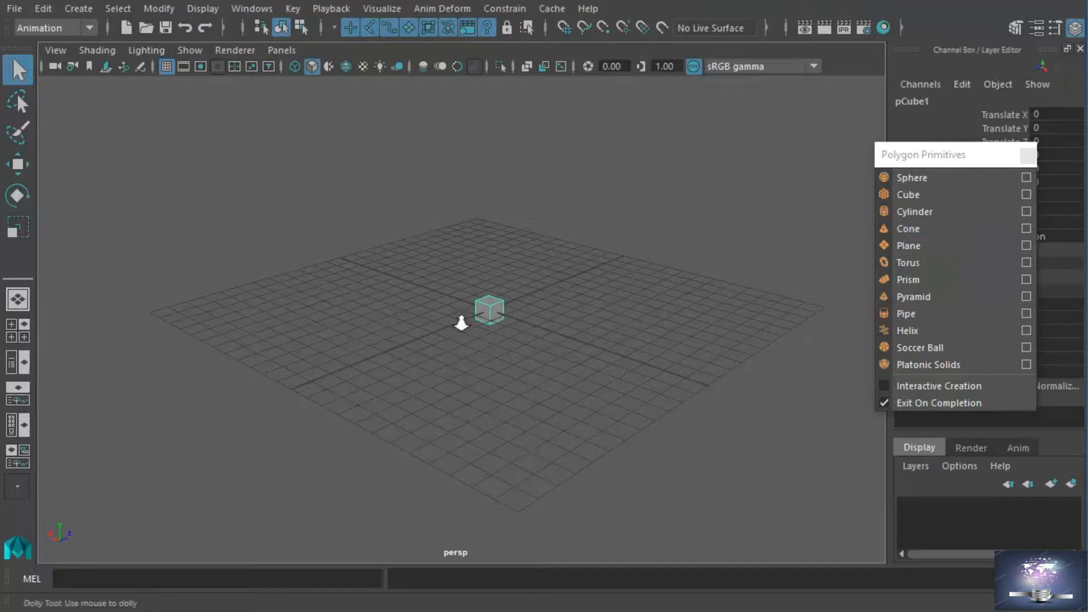
key(f)
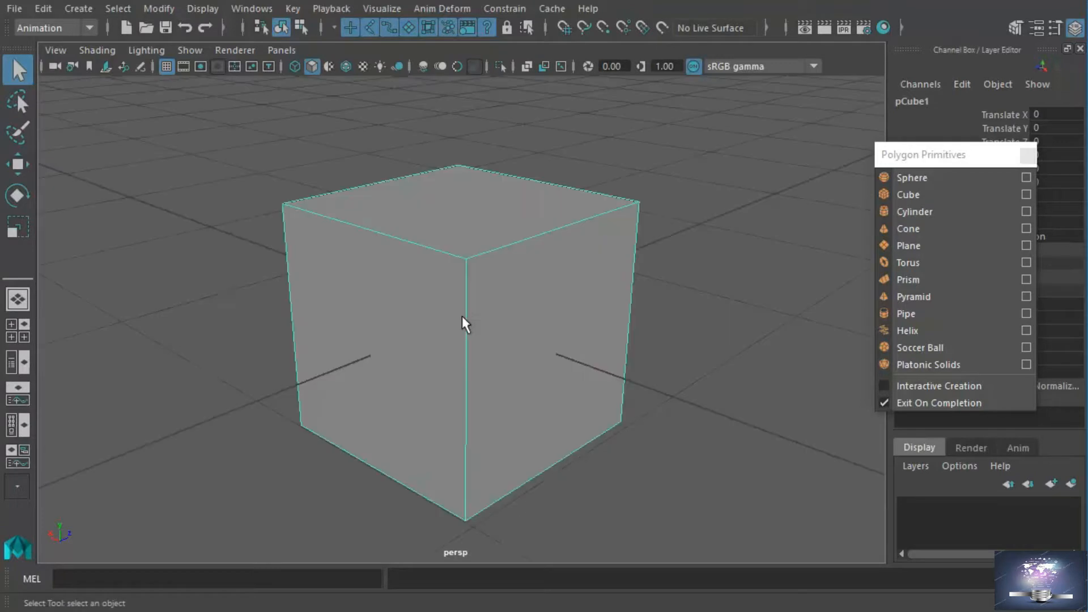
alt+drag(462, 316, 607, 342)
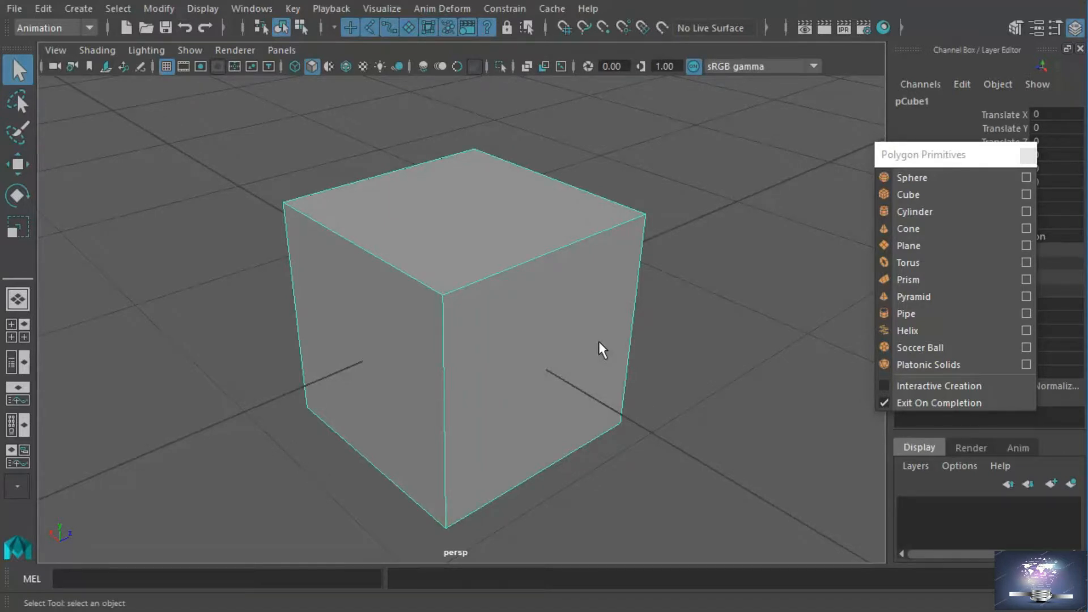
Step: Switch the cube to vertex selection and pick its top corner vertices individually, ending with the nearest one
right_click(495, 315)
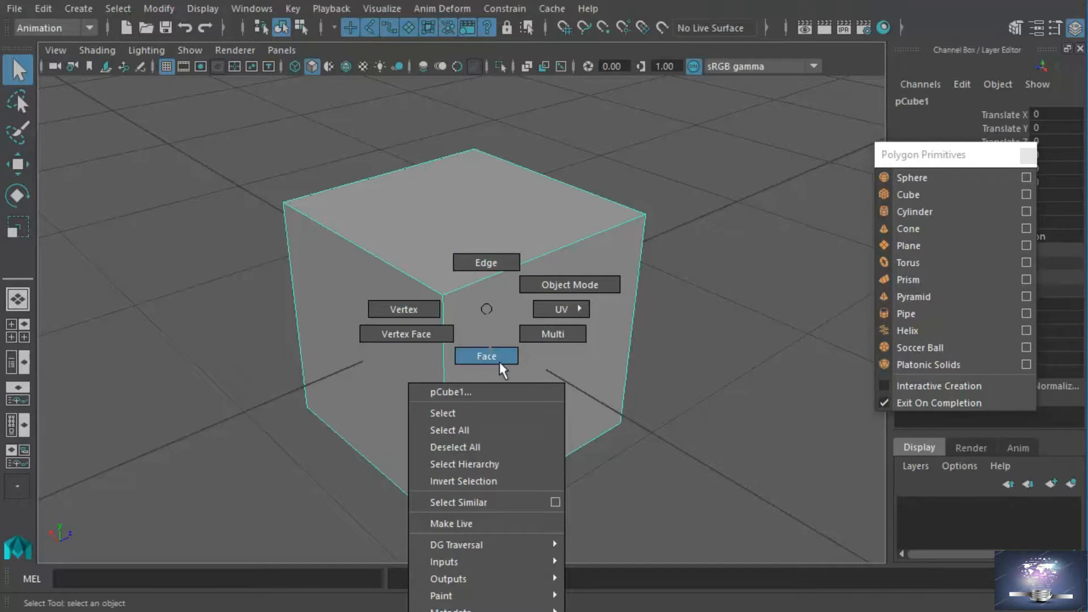
right_drag(462, 308, 441, 310)
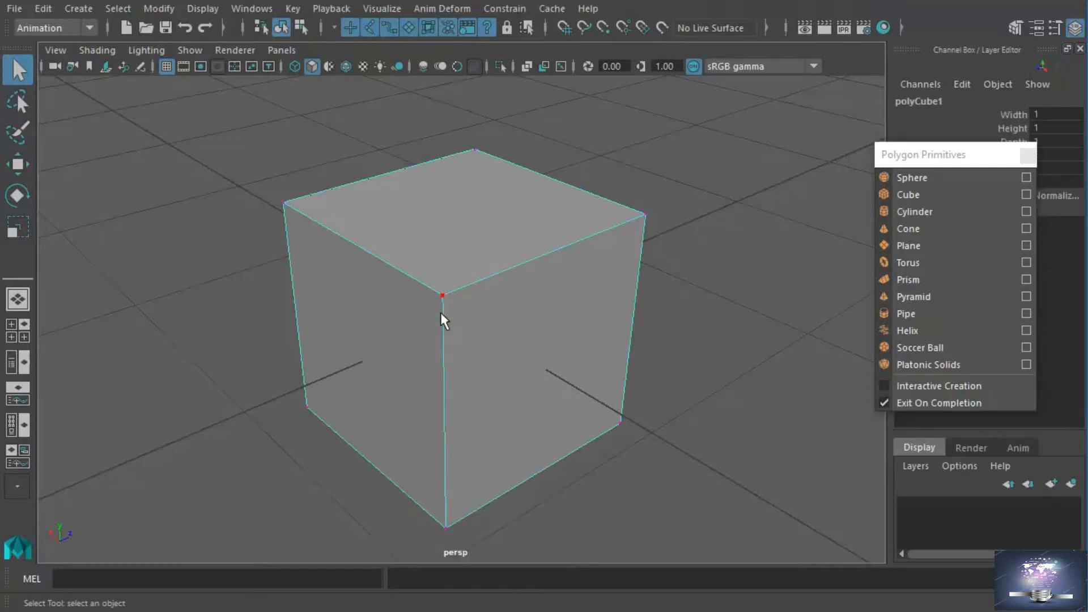
click(451, 303)
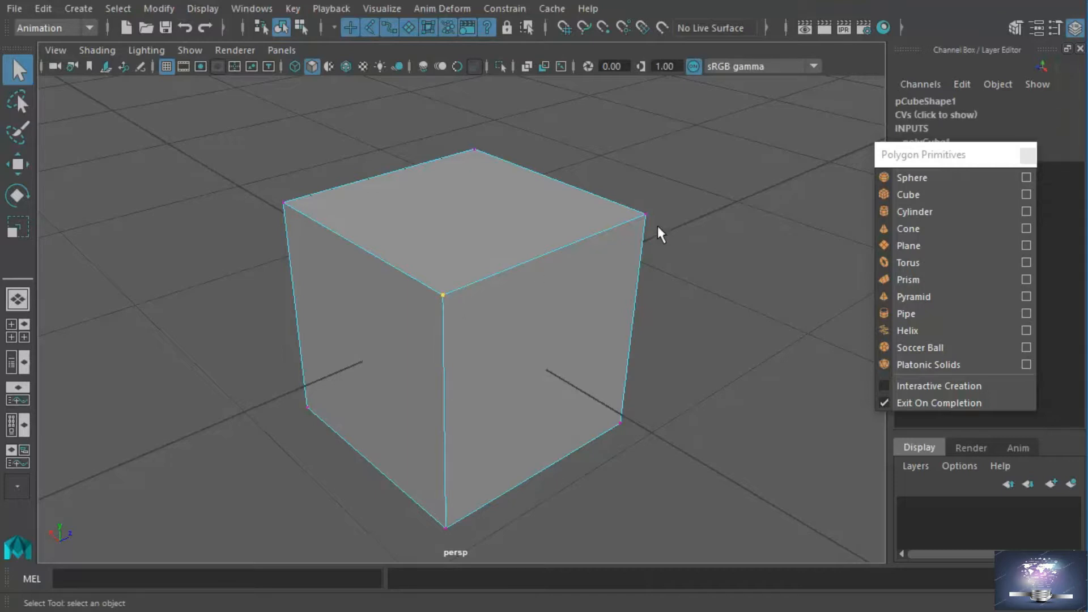
click(484, 148)
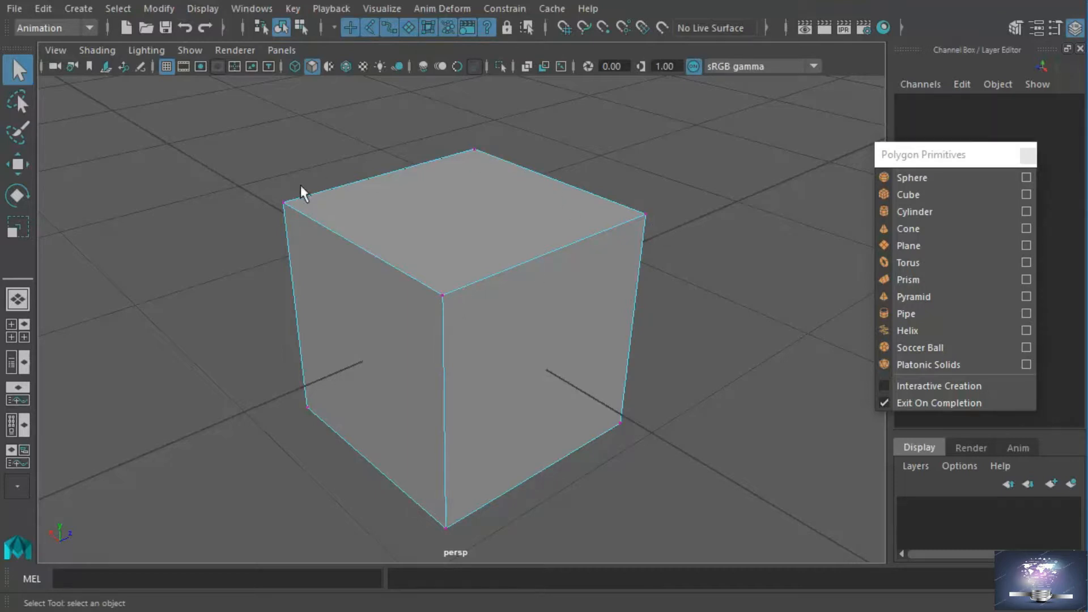
click(289, 209)
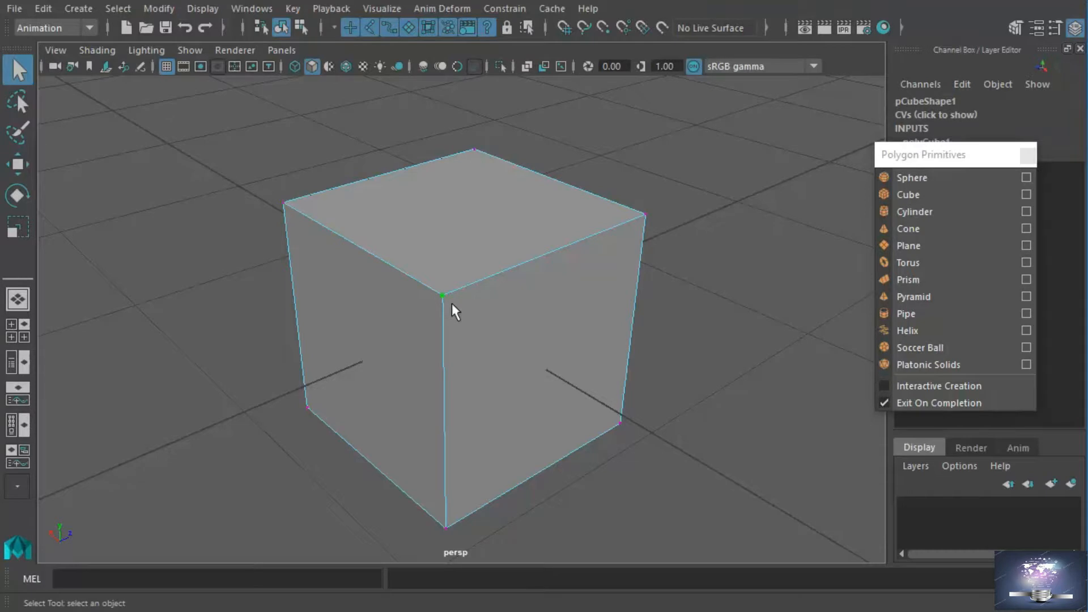
click(676, 251)
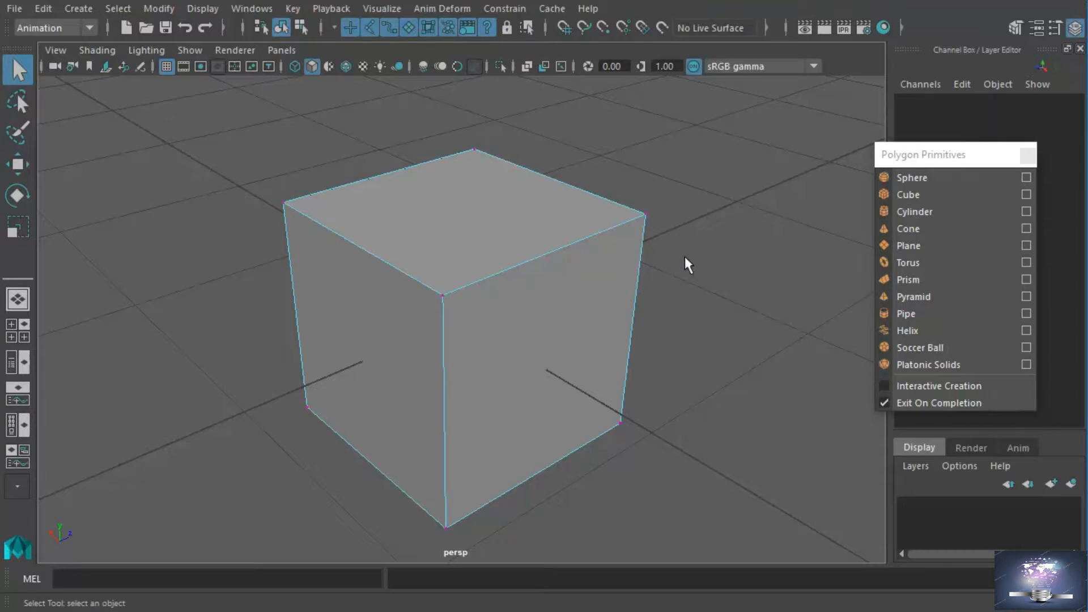
click(449, 304)
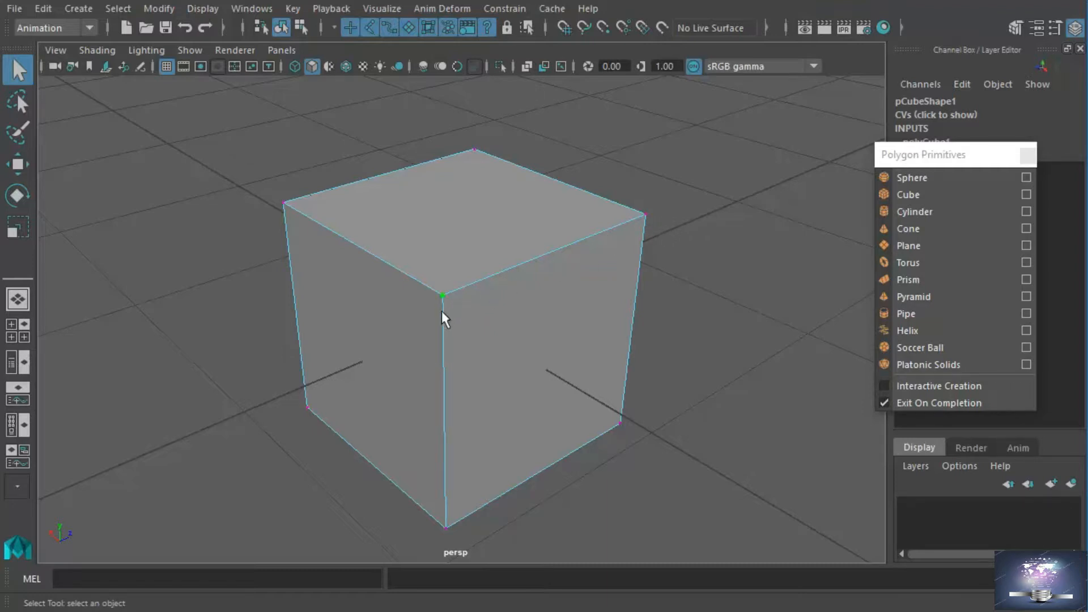
Step: Switch the cube to edge selection and pick several edges individually, ending with the upper edge of the front-right face
right_click(510, 267)
click(524, 236)
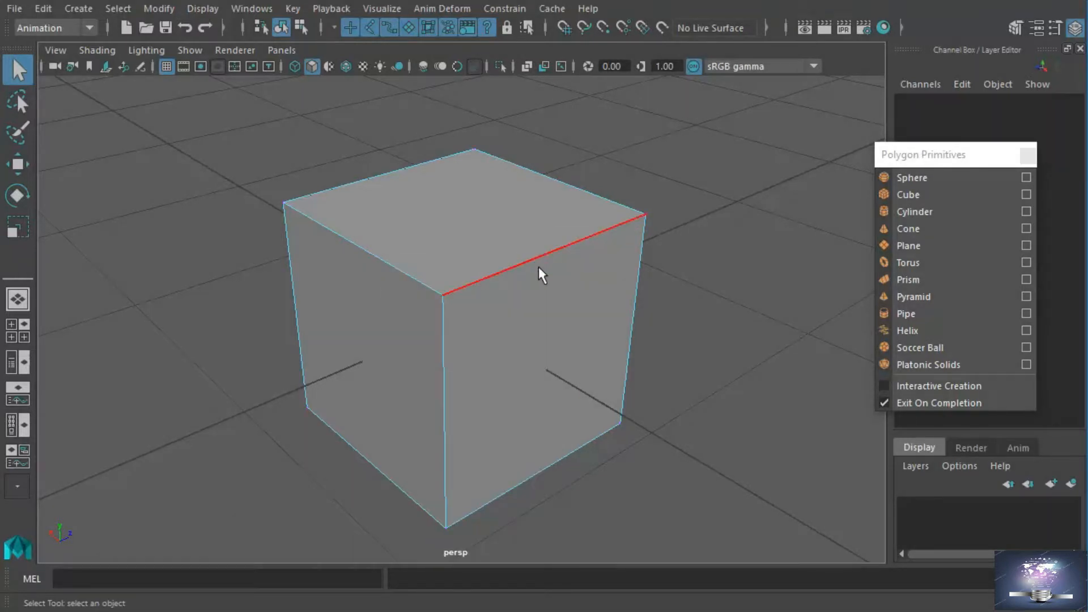
click(546, 280)
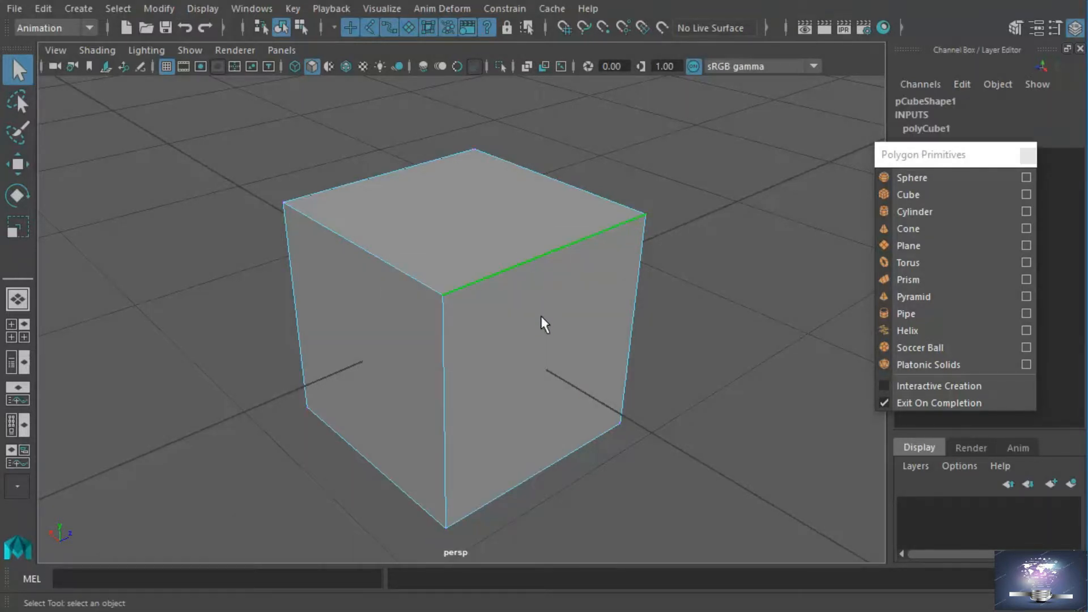
click(388, 268)
click(458, 334)
click(642, 328)
click(502, 286)
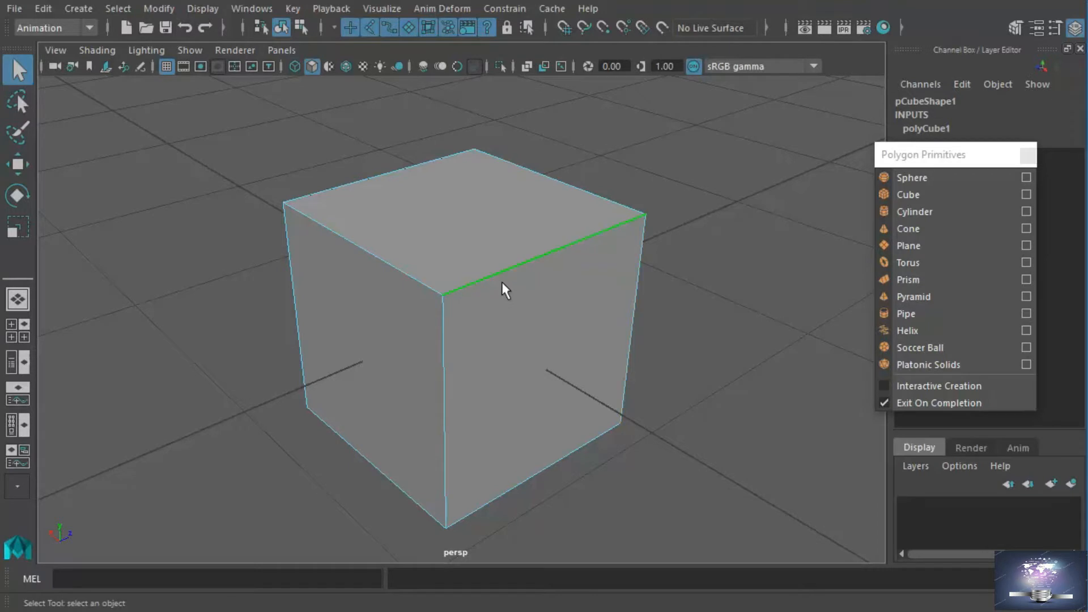
Step: Add the other three edges bordering the cube's front-right face to the edge selection
shift+click(642, 303)
shift+click(586, 445)
shift+click(458, 405)
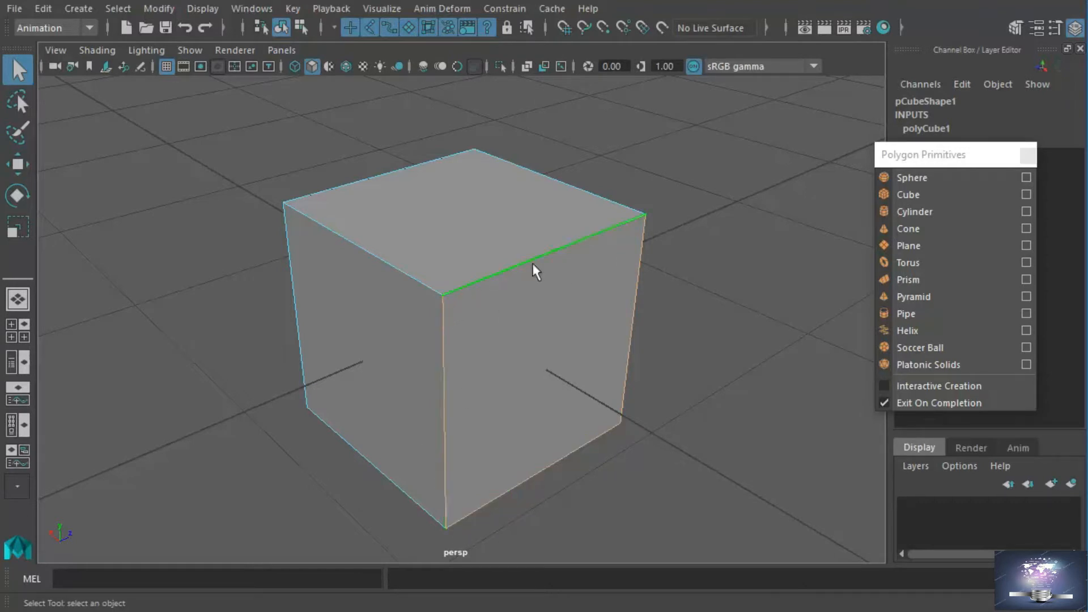
Step: Switch to face selection, pick the cube's front-right face, and return the cube to object selection
right_click(557, 338)
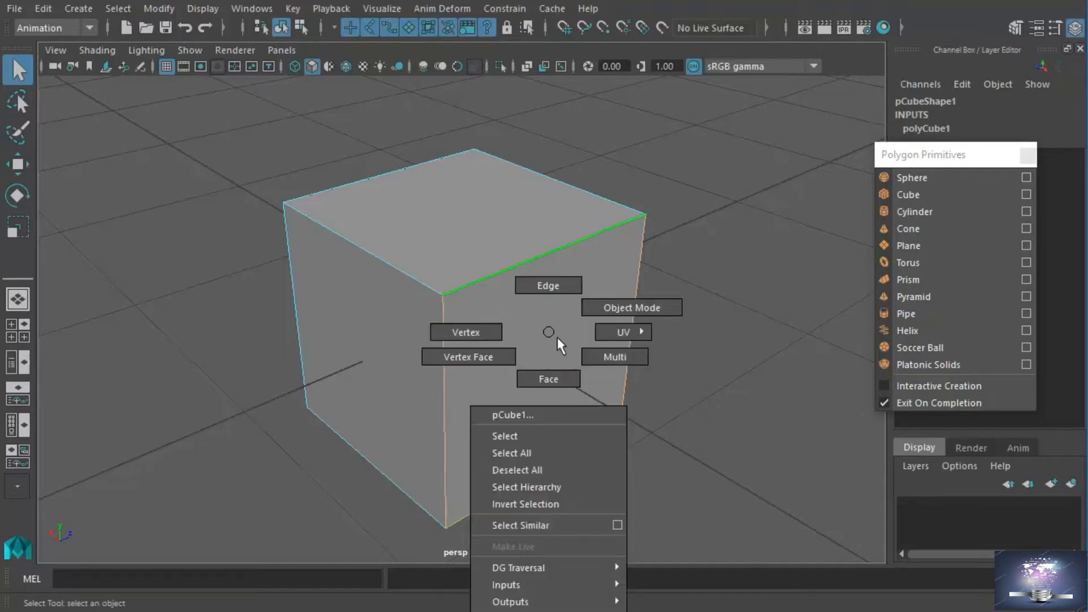
click(558, 379)
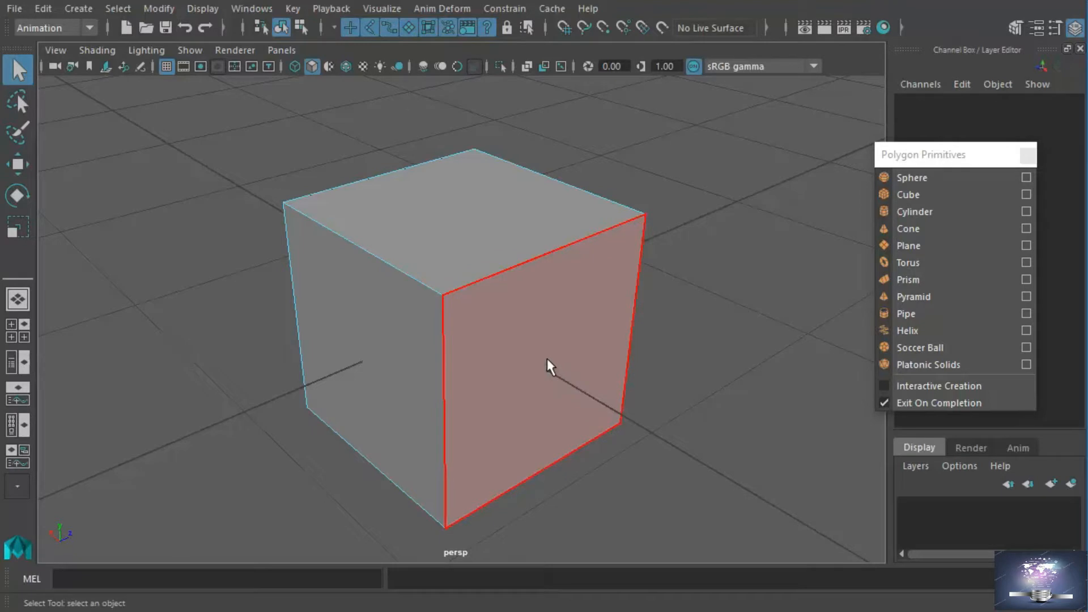
click(546, 358)
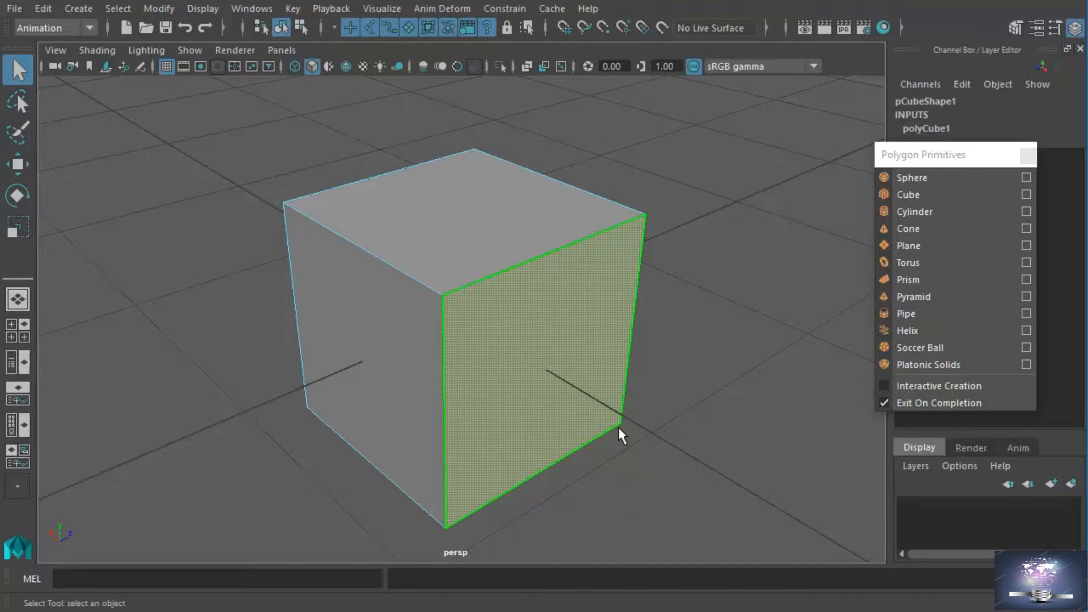
right_click(550, 309)
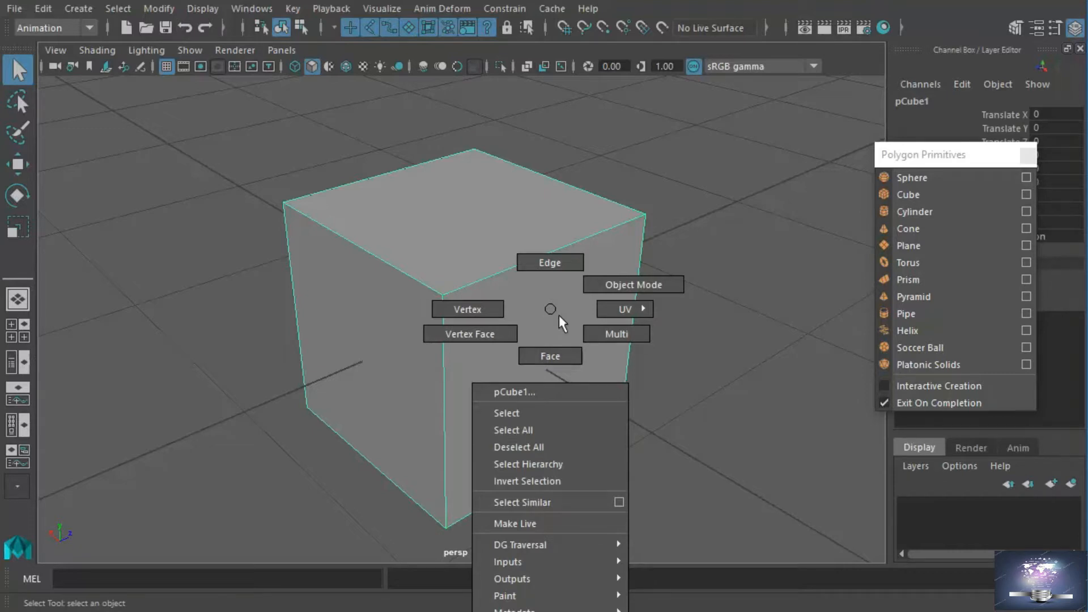
click(559, 315)
Step: Create a polygon cylinder and move it along Z to about -3.125, clear of the cube
scroll(619, 303, down, 5)
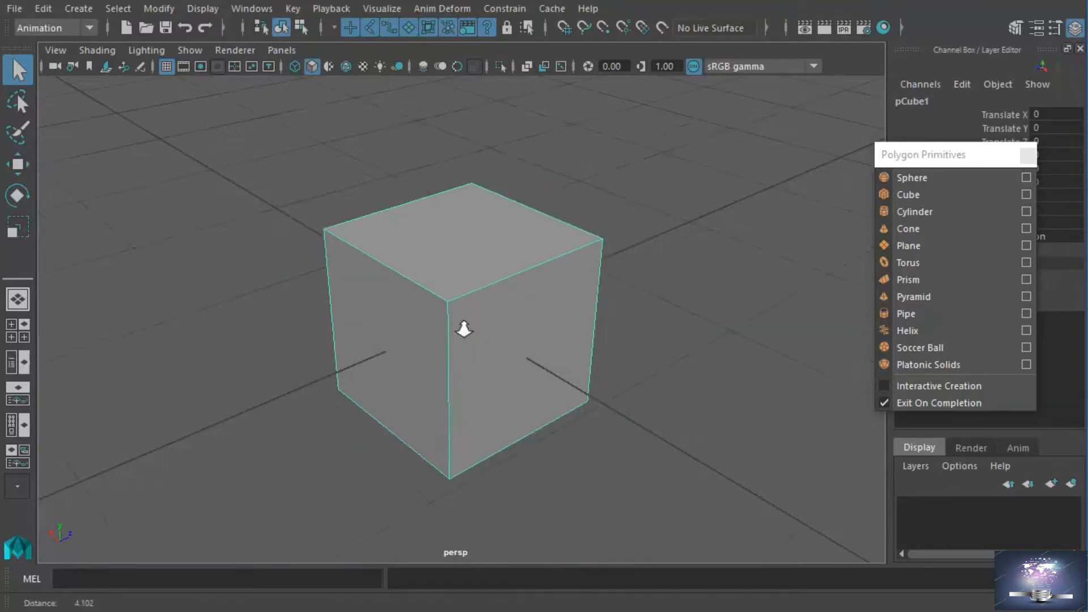
scroll(472, 319, down, 5)
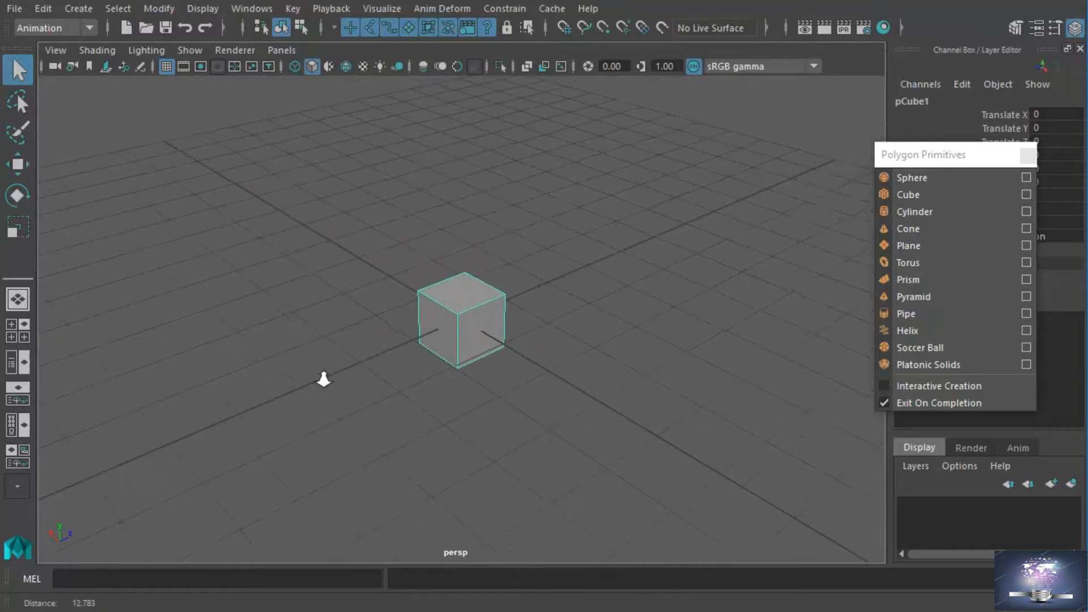
click(921, 215)
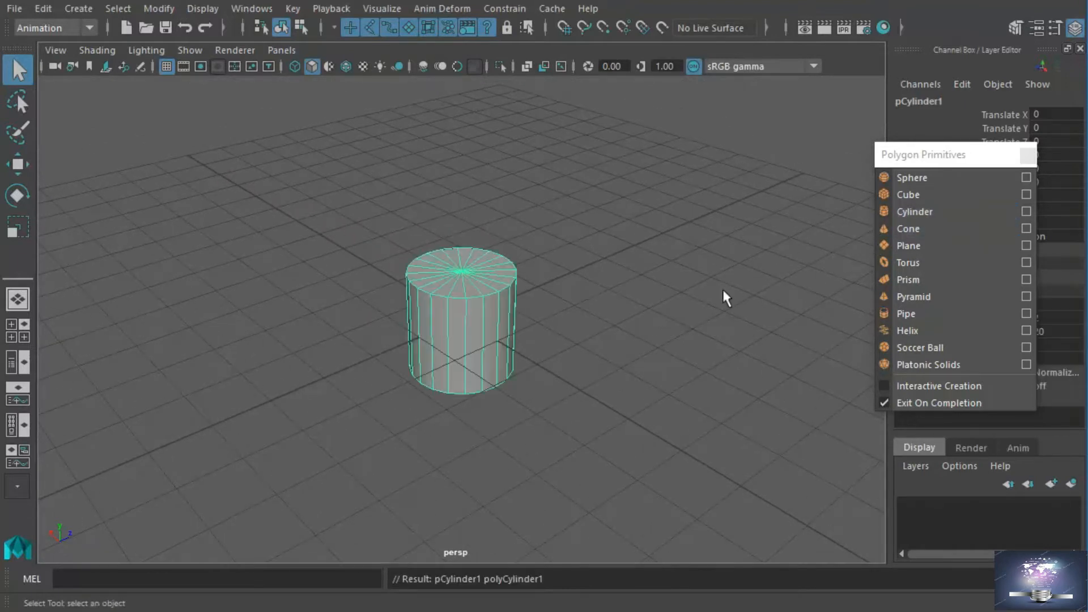
key(w)
drag(519, 303, 382, 359)
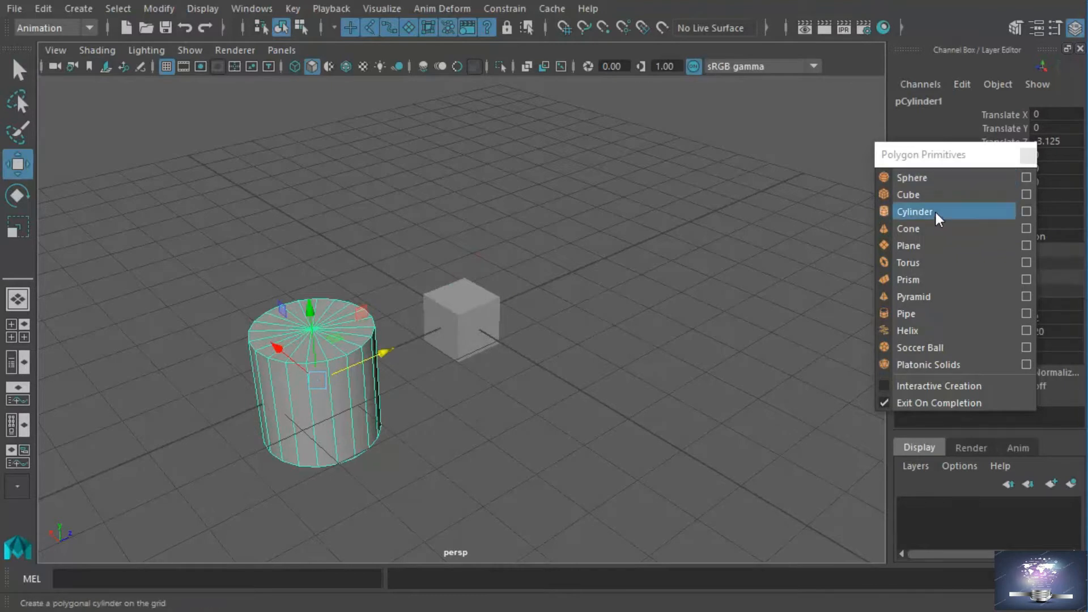
Step: Create a polygon cone moved to about Z 3.921 and a polygon torus moved to about X -4.267
click(928, 230)
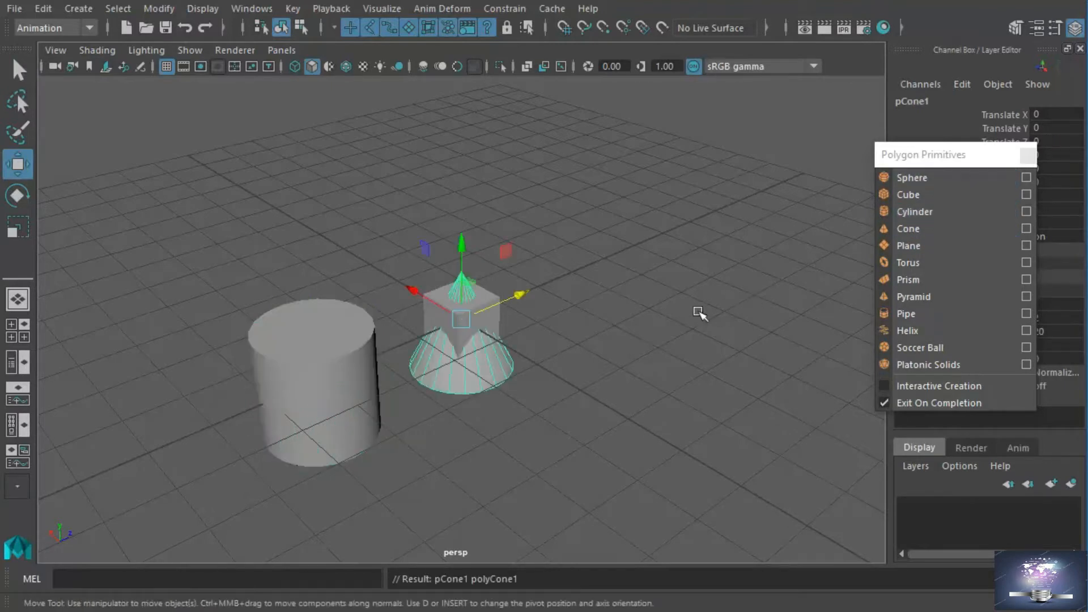
drag(529, 316, 658, 249)
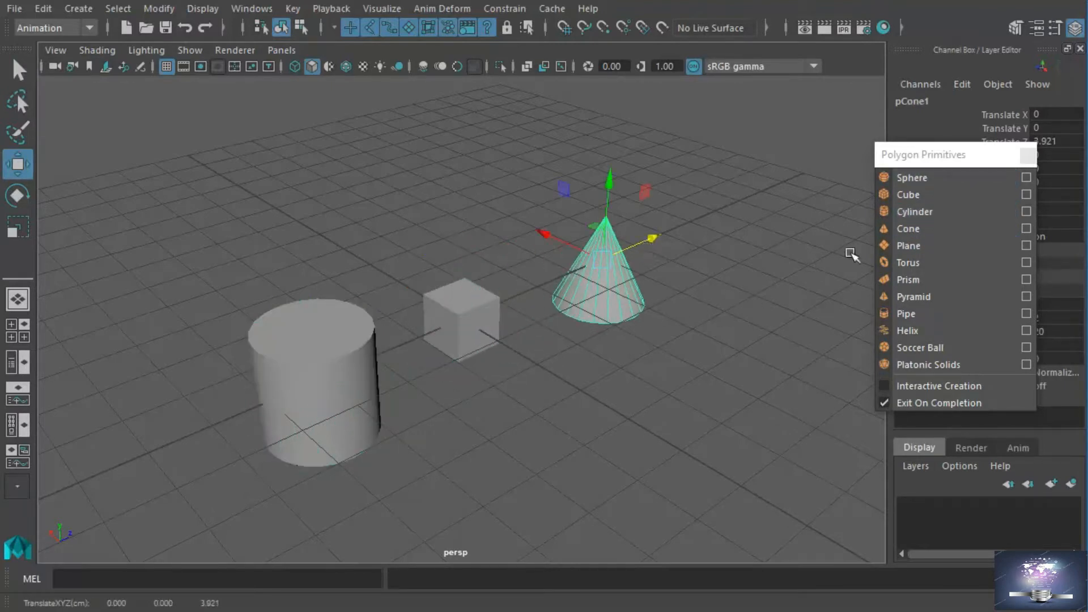
click(912, 263)
drag(437, 301, 783, 321)
Step: Create a polygon pyramid and move it along X to about 3.716, behind the cube
click(904, 297)
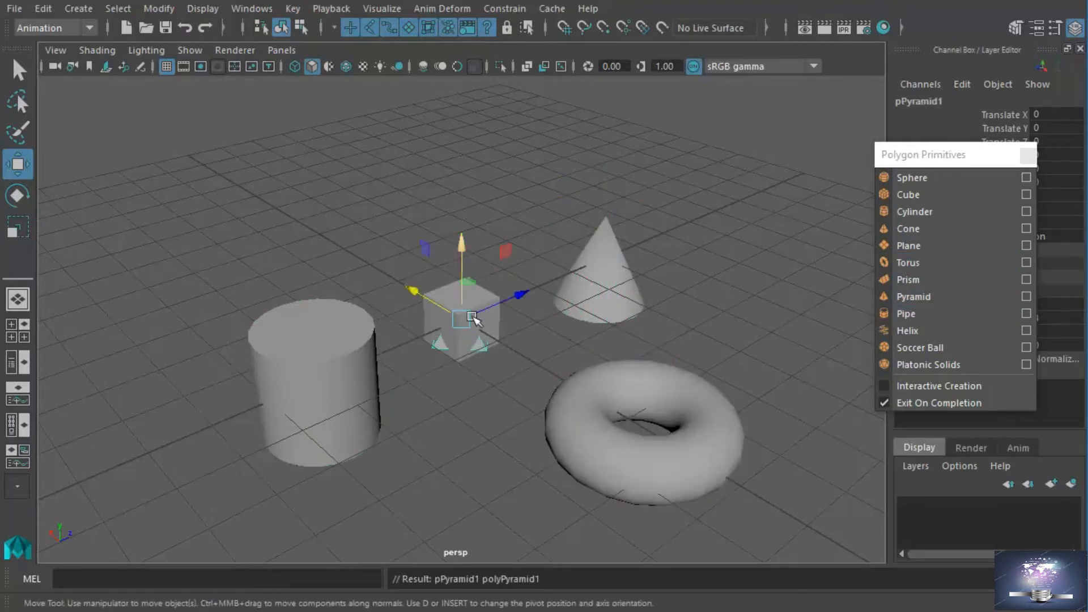
drag(442, 315, 357, 256)
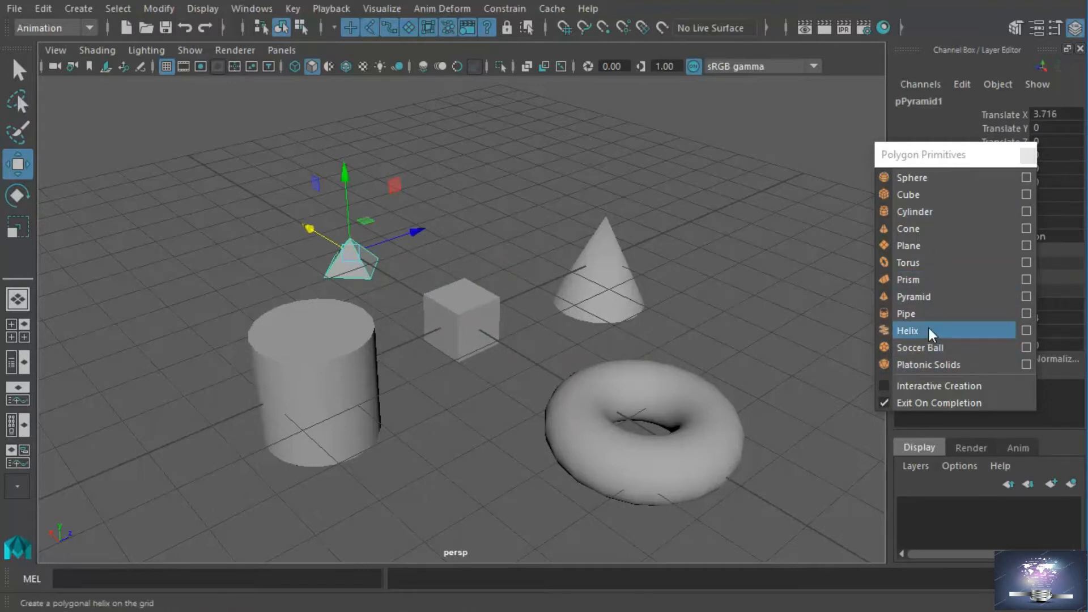
alt+drag(725, 338, 502, 343)
Step: Select the cube and the torus in turn, and frame the torus closely in the perspective view
click(496, 338)
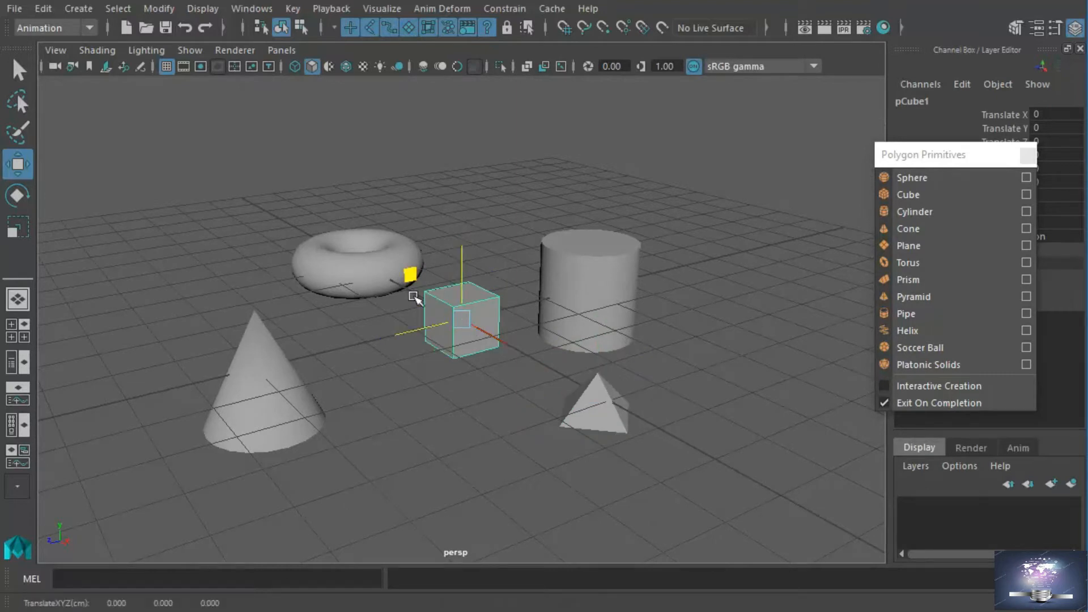
click(379, 285)
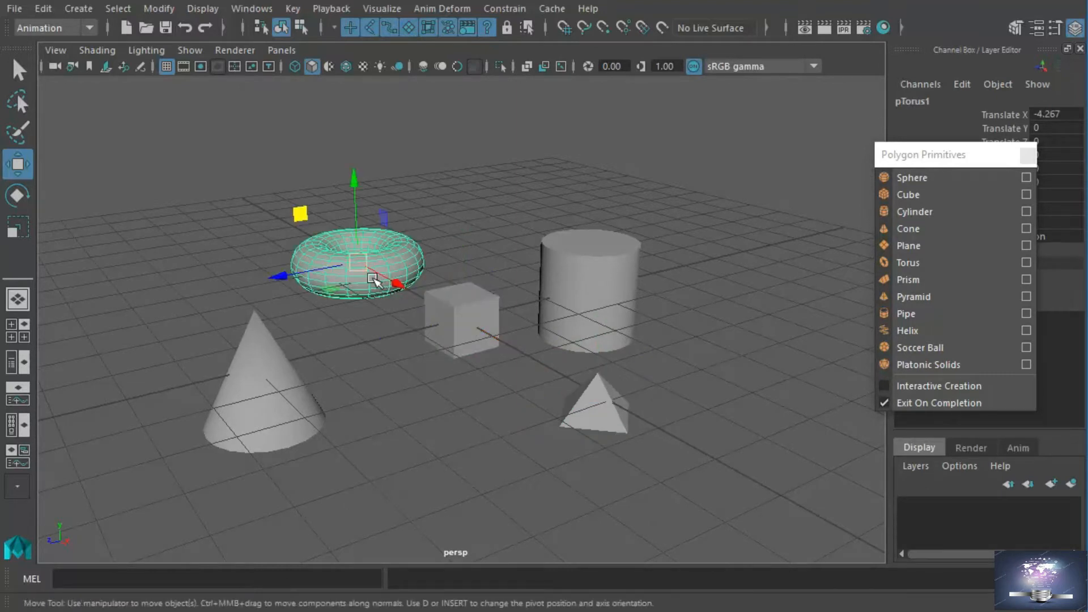
key(f)
alt+right_drag(382, 296, 595, 307)
alt+middle_drag(583, 303, 592, 346)
alt+drag(513, 340, 476, 354)
Step: Switch the torus to component selection and pick a single vertex and a single edge on its surface
right_drag(304, 380, 281, 399)
click(290, 392)
right_drag(404, 367, 409, 339)
click(360, 408)
Step: Switch the torus to face selection and pick several faces on its near side one at a time
right_drag(404, 377, 415, 422)
click(428, 440)
click(373, 441)
click(335, 491)
click(427, 486)
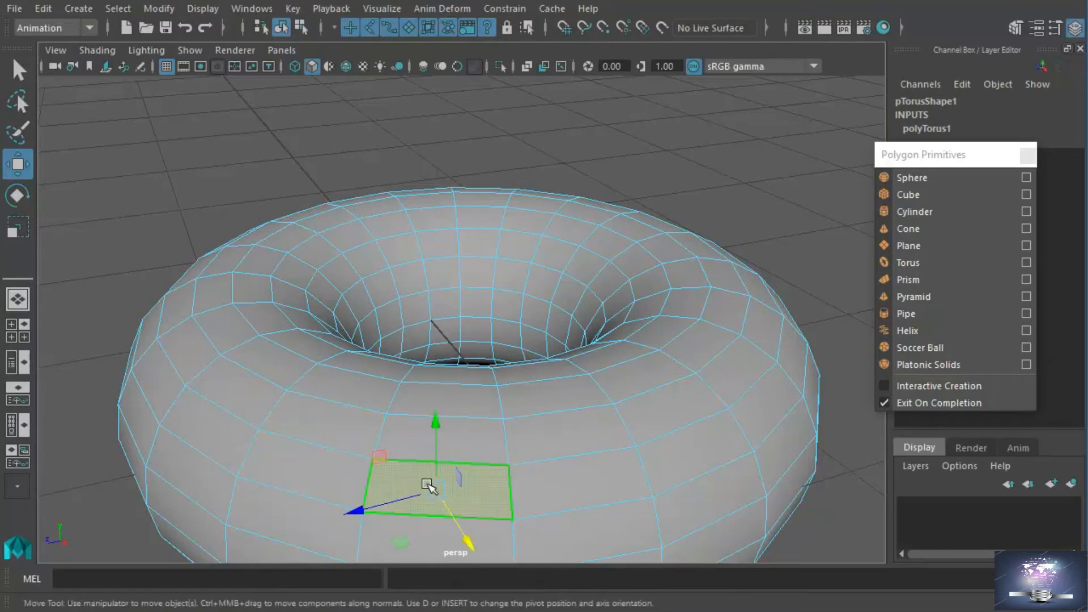
Step: Try moving individual faces on the torus's outer side, undoing each move
alt+drag(393, 483, 440, 467)
drag(609, 335, 639, 359)
key(ctrl+z)
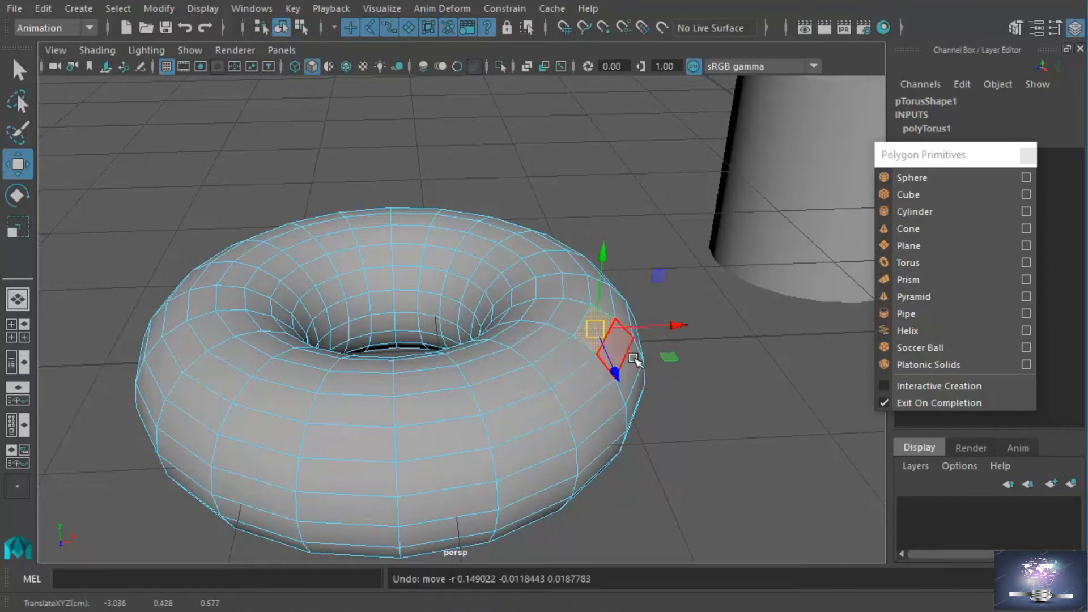
click(584, 386)
drag(584, 384, 636, 395)
key(ctrl+z)
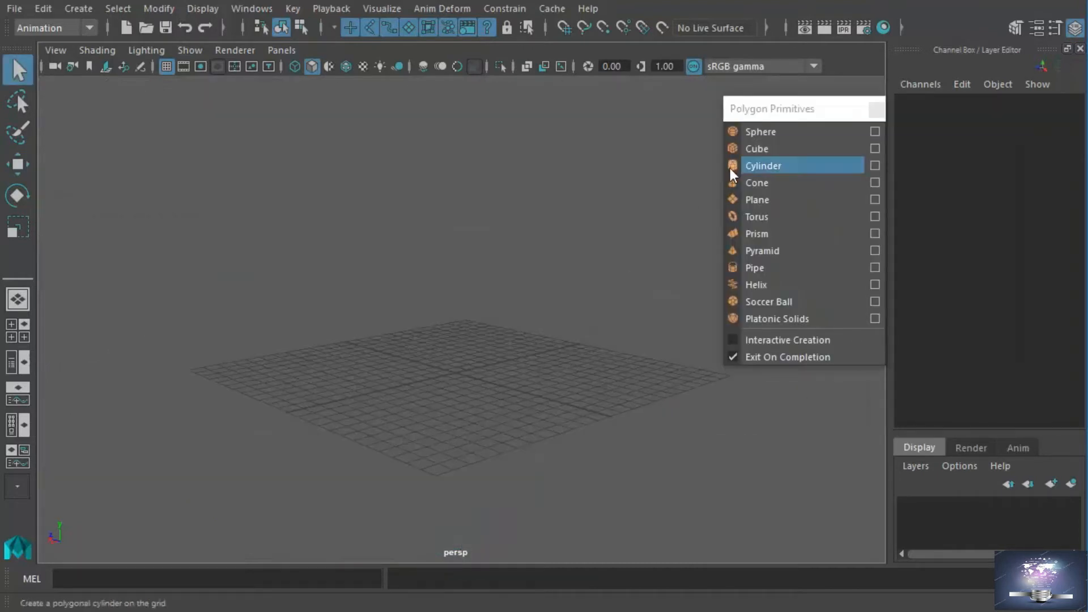
Step: Create a polygon cylinder at the origin of the empty scene and frame it in the perspective view
click(784, 165)
alt+drag(632, 328, 569, 369)
alt+right_drag(569, 370, 729, 419)
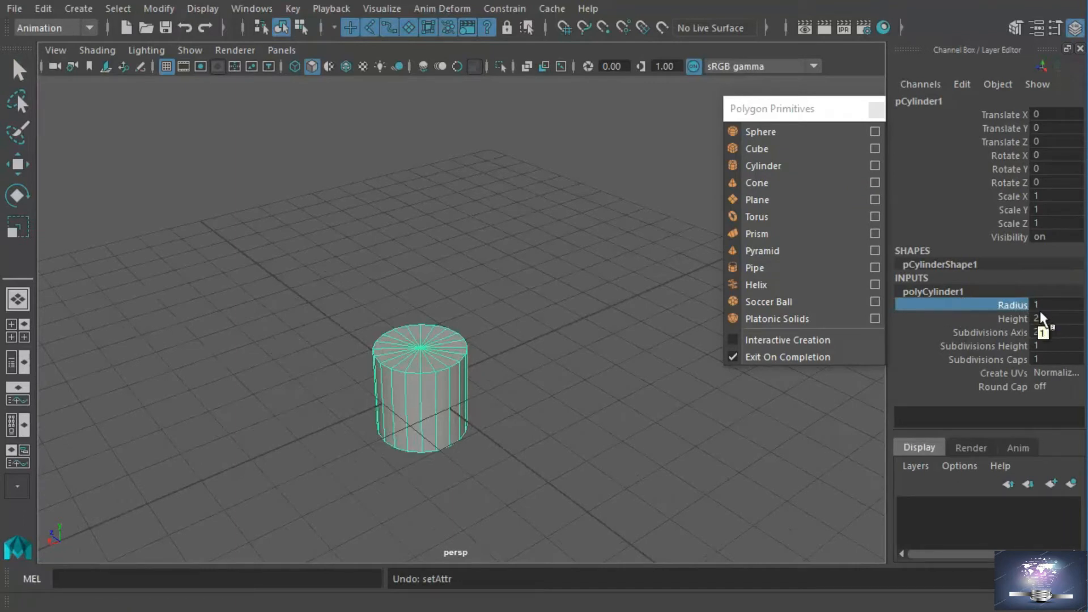
Step: Set the cylinder's polyCylinder1 Radius to 2 and Height to 5
click(1055, 306)
text(2)
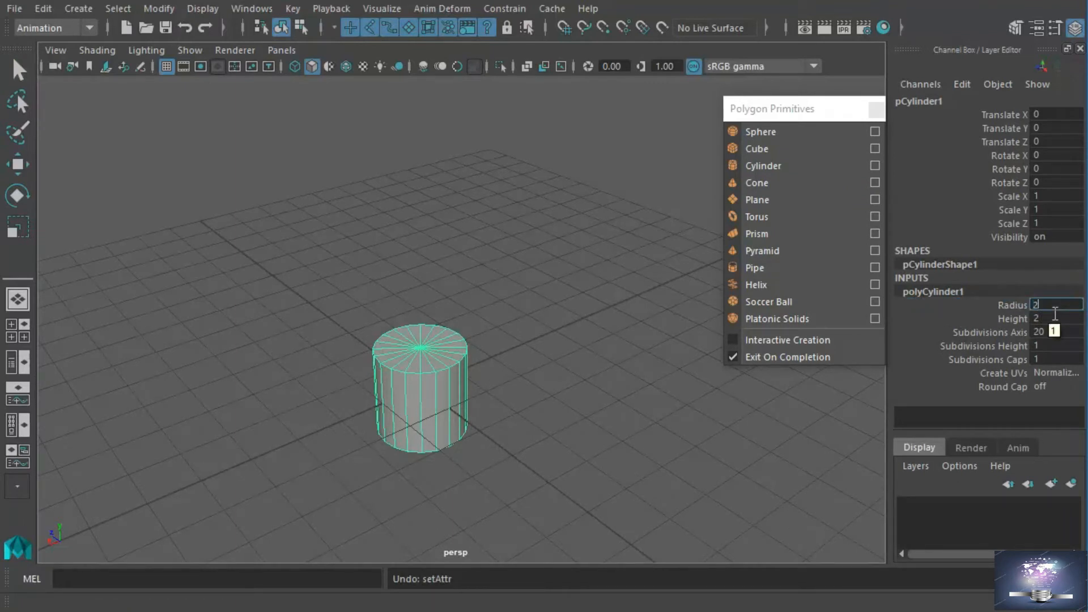
key(Return)
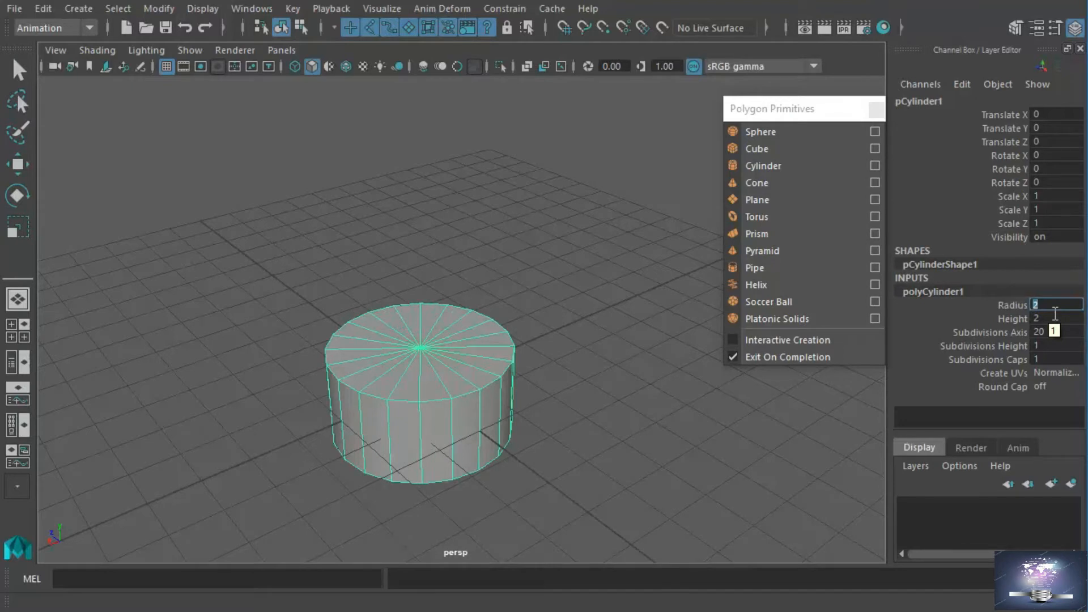
click(1058, 321)
text(5)
key(Return)
alt+drag(632, 378, 563, 384)
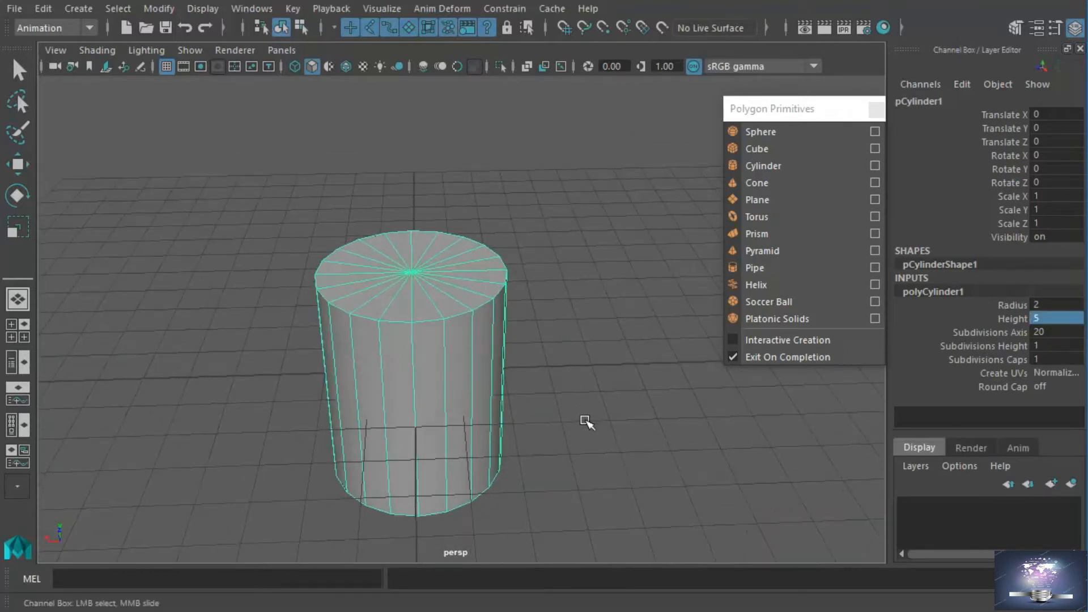
Step: Increase the cylinder's Height interactively to 5.9
click(1019, 320)
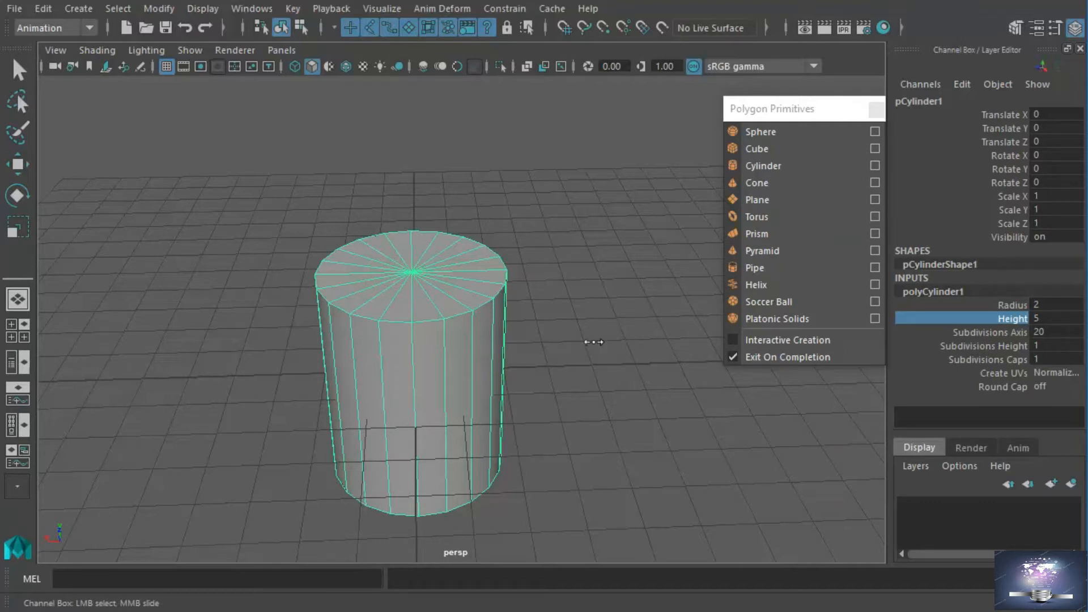
middle_drag(594, 342, 595, 372)
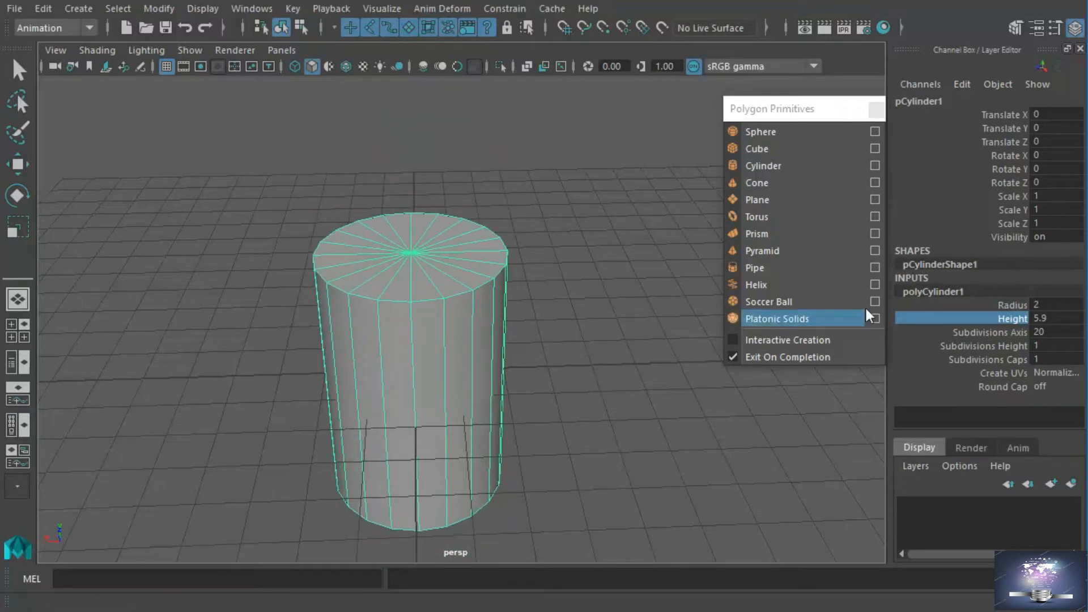
Step: Try out other values for the cylinder's Radius and Subdivisions Height interactively
click(1013, 305)
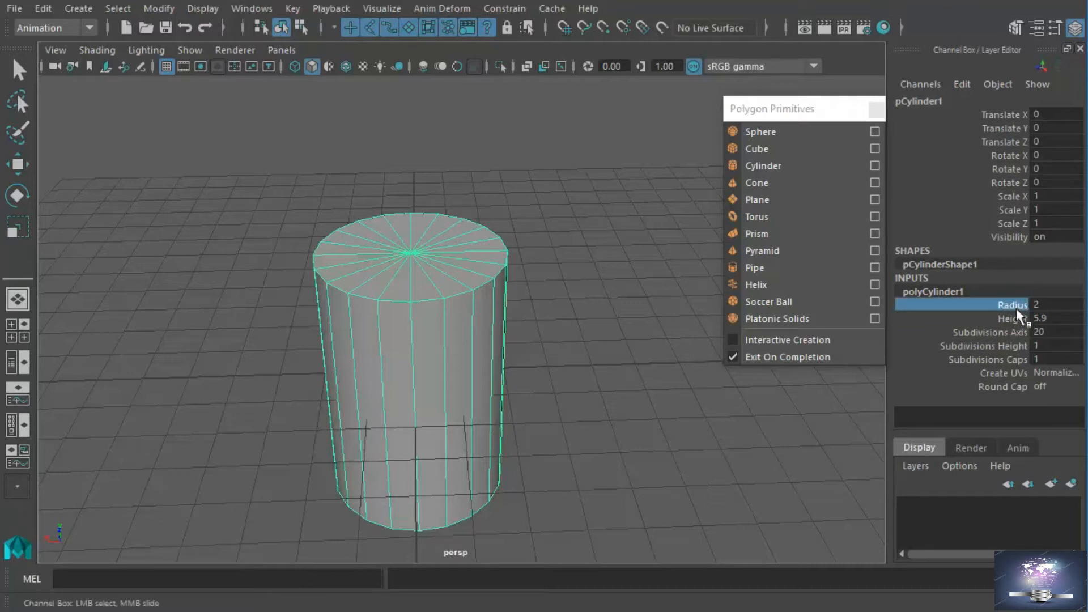
mouse_move(596, 413)
middle_down()
mouse_move(610, 413)
mouse_move(585, 403)
mouse_move(615, 432)
mouse_move(586, 420)
mouse_move(619, 432)
mouse_move(612, 418)
mouse_move(583, 417)
mouse_move(593, 437)
mouse_move(614, 437)
mouse_move(596, 418)
middle_up()
click(1016, 347)
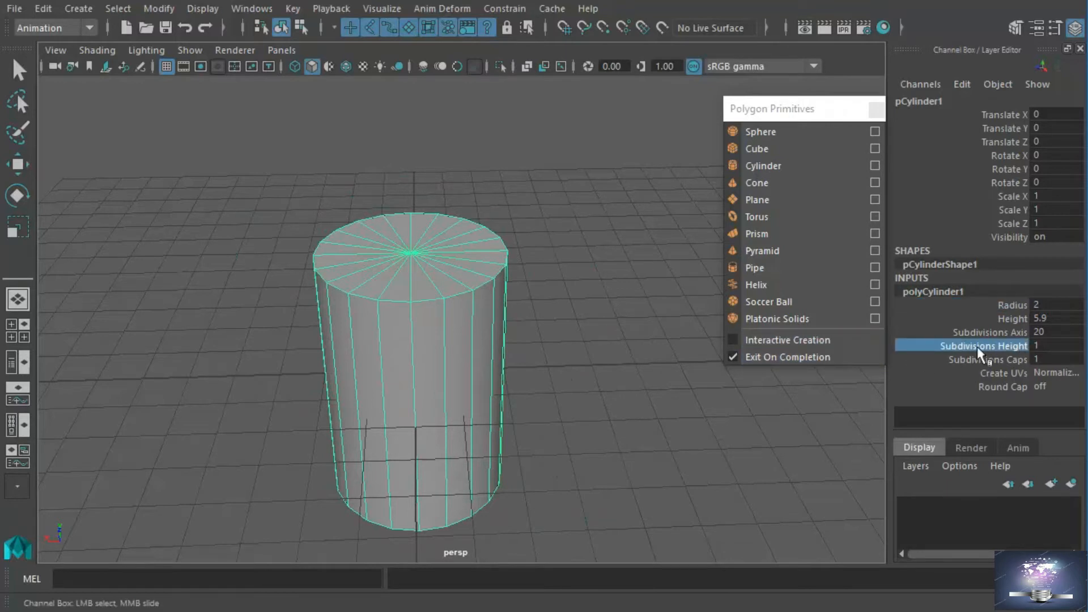
middle_drag(715, 391, 704, 413)
Step: Reduce the cylinder's Subdivisions Caps to 0 and move it along X to about 7.6
click(947, 361)
middle_drag(782, 418, 748, 418)
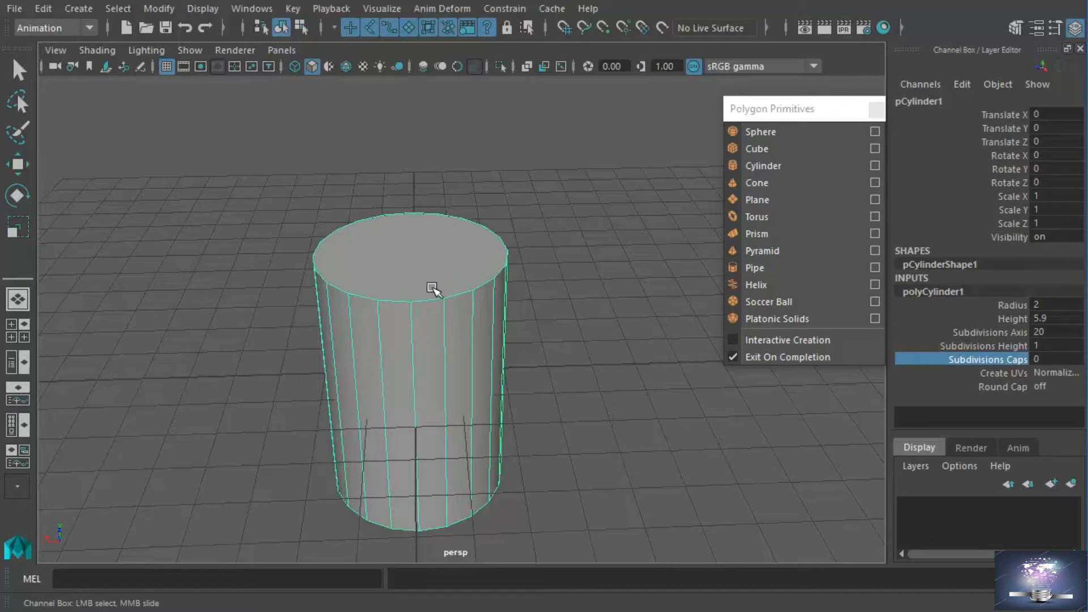
mouse_move(562, 319)
alt+mouse_down()
mouse_move(520, 355)
mouse_move(557, 321)
alt+mouse_up()
alt+drag(571, 376, 581, 343)
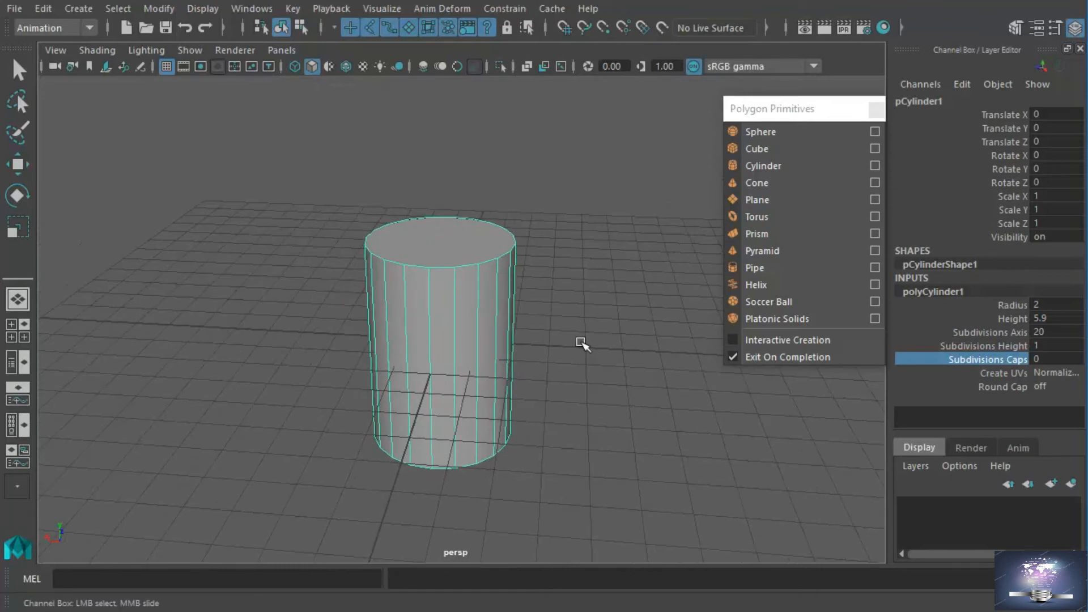
key(w)
middle_drag(420, 356, 165, 356)
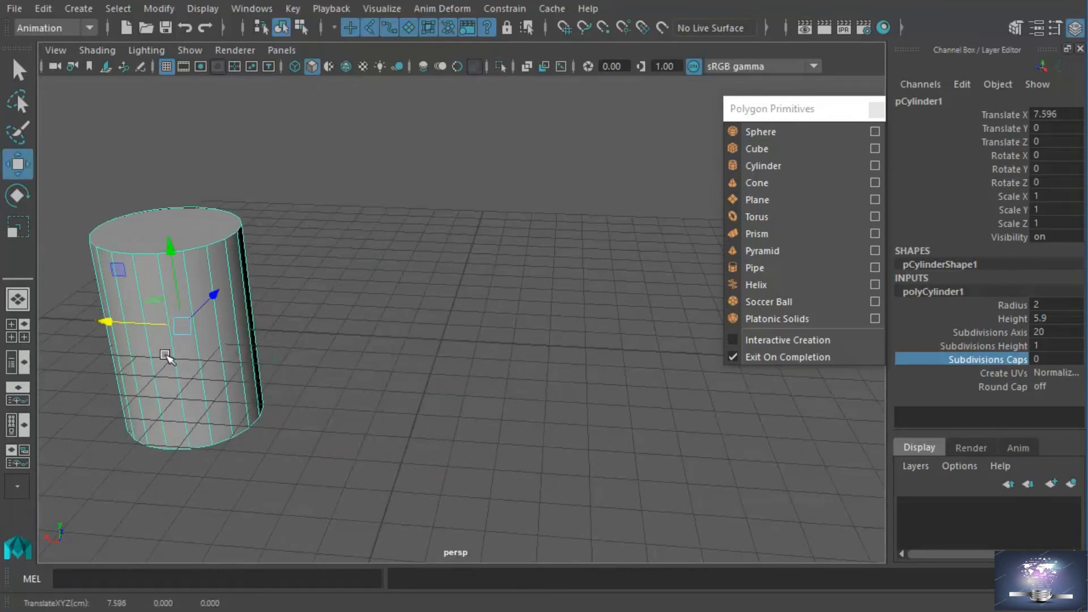
Step: Create a polygon sphere at the origin and increase its Radius interactively to 4.4
click(754, 130)
alt+drag(699, 189, 574, 315)
alt+right_drag(573, 316, 727, 318)
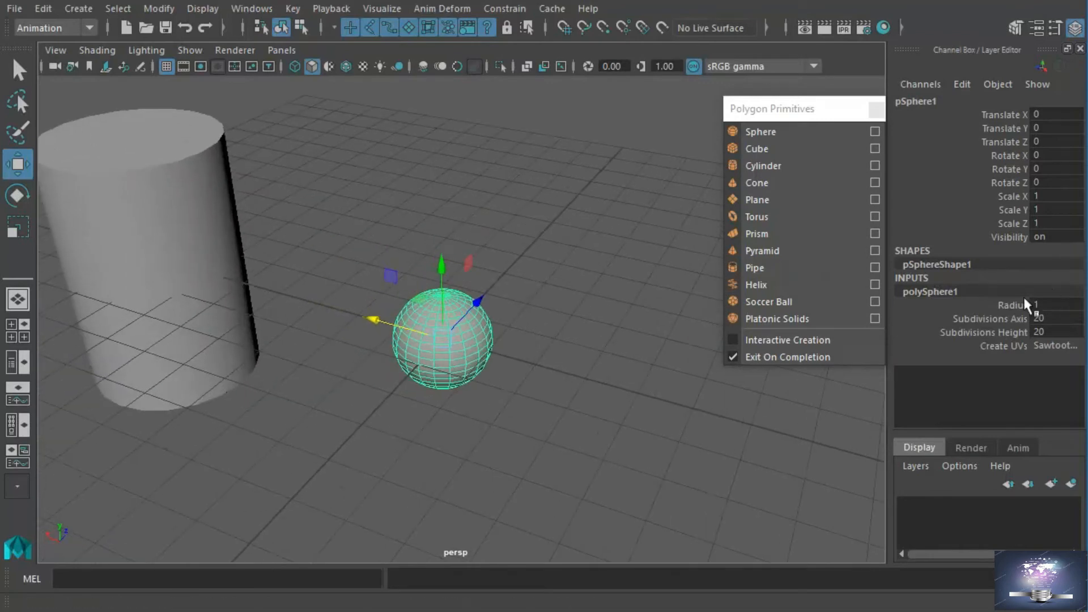
click(1012, 305)
mouse_move(716, 420)
middle_down()
mouse_move(772, 418)
mouse_move(692, 394)
mouse_move(749, 418)
mouse_move(721, 407)
middle_up()
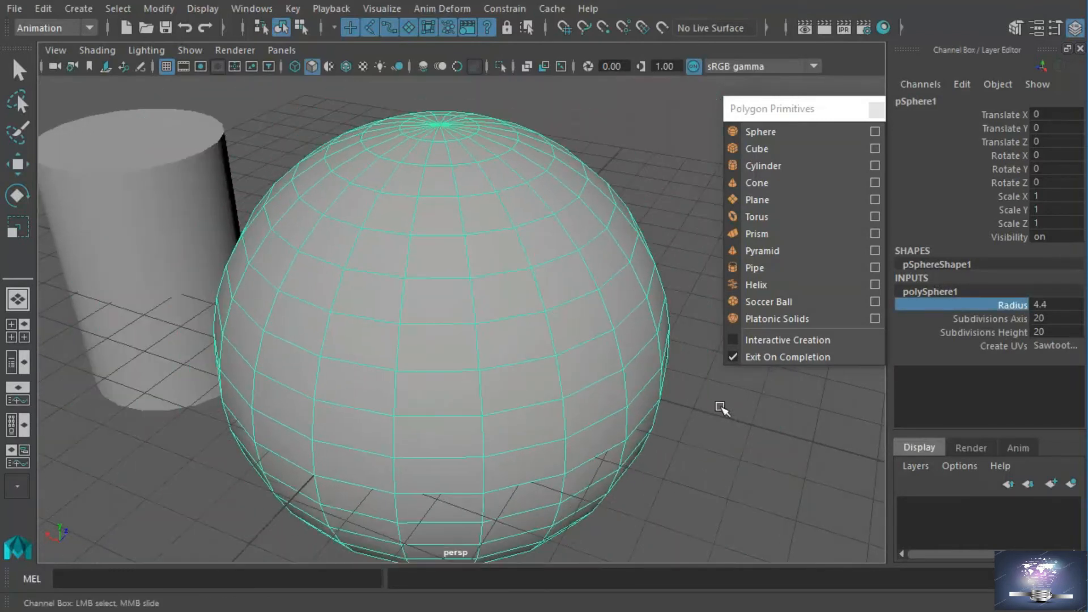
Step: Raise the sphere's Subdivisions Axis to 30 and Subdivisions Height to 26
click(994, 320)
middle_drag(756, 425, 641, 460)
click(991, 335)
alt+drag(644, 463, 639, 418)
middle_drag(639, 418, 597, 402)
middle_drag(684, 450, 739, 478)
Step: Examine the sphere's subdivided mesh up close and from several angles
scroll(735, 476, up, 3)
alt+drag(641, 454, 595, 453)
alt+right_drag(595, 454, 529, 406)
alt+middle_drag(529, 406, 776, 391)
alt+drag(648, 426, 607, 399)
alt+right_drag(607, 399, 515, 379)
alt+middle_drag(575, 392, 567, 366)
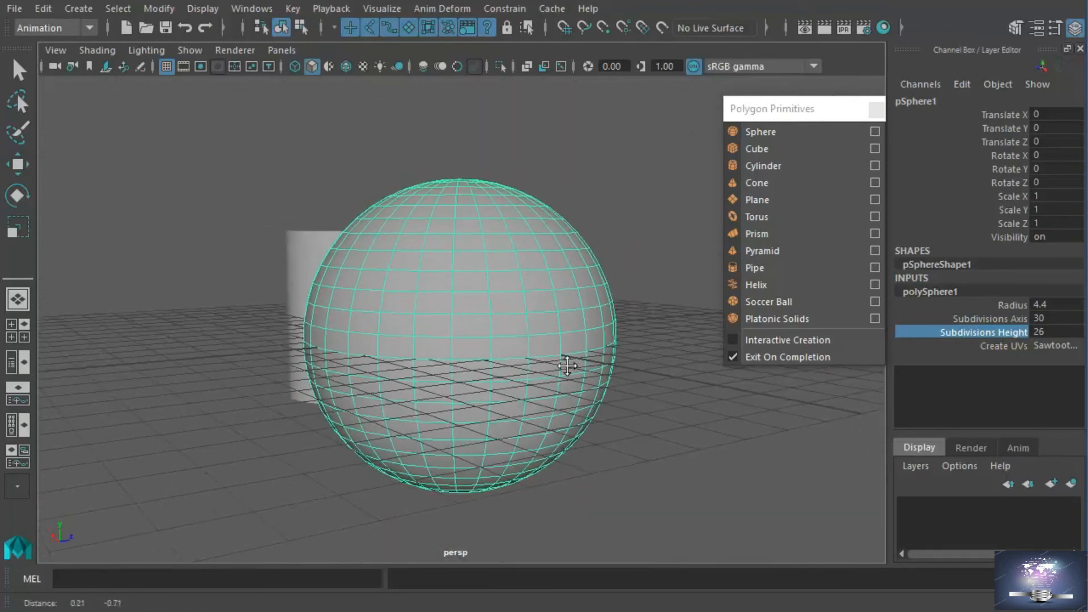
alt+drag(567, 366, 622, 395)
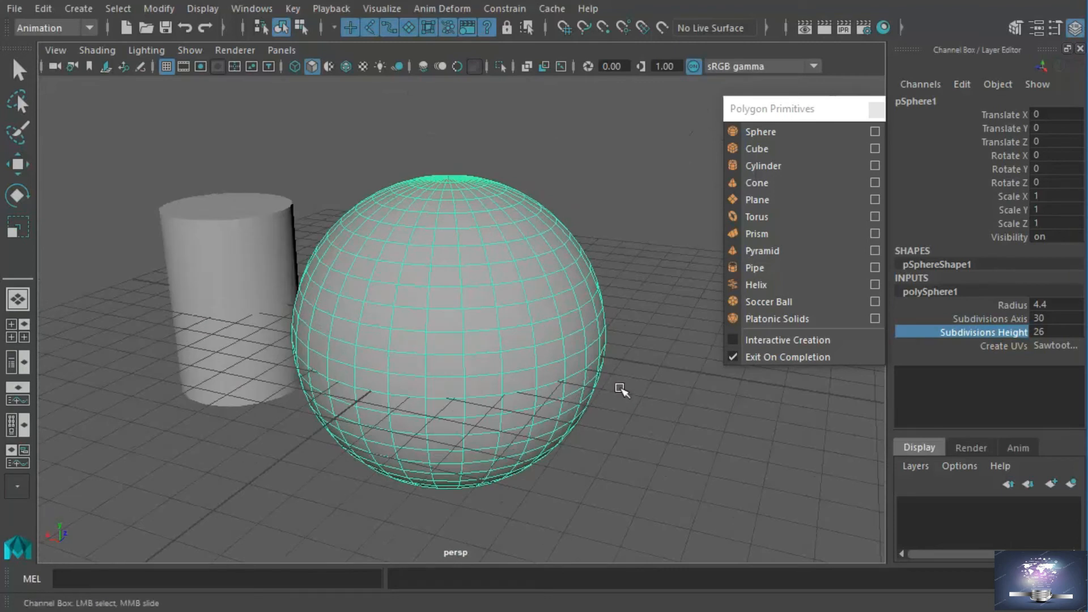
Step: Delete the sphere, create a polygon prism in its place and increase its Side Length to 2.7
key(Delete)
click(763, 231)
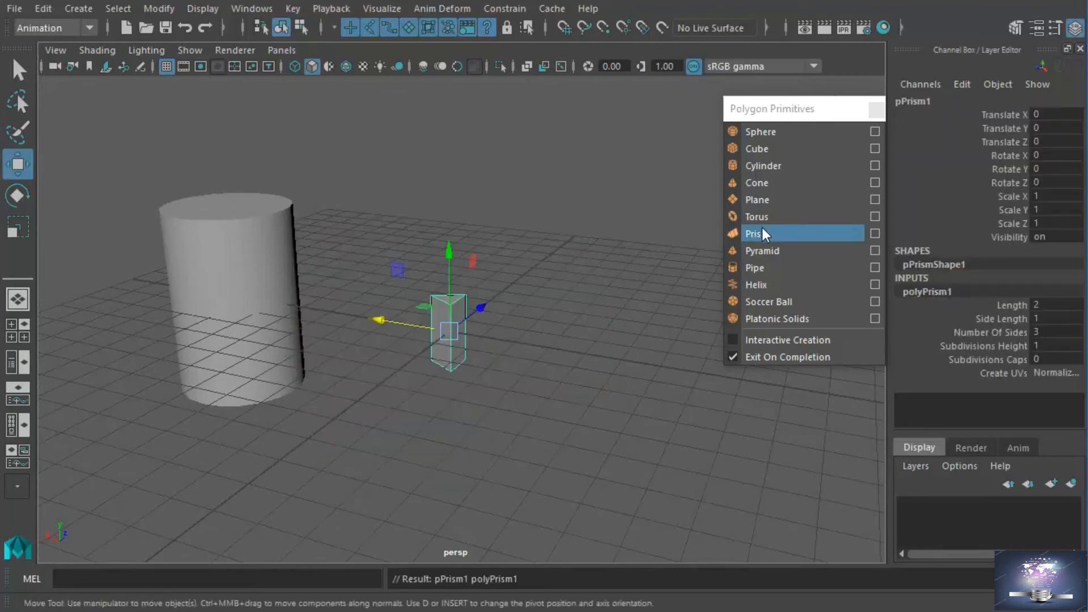
click(1014, 320)
alt+right_drag(533, 366, 883, 393)
middle_drag(629, 391, 653, 400)
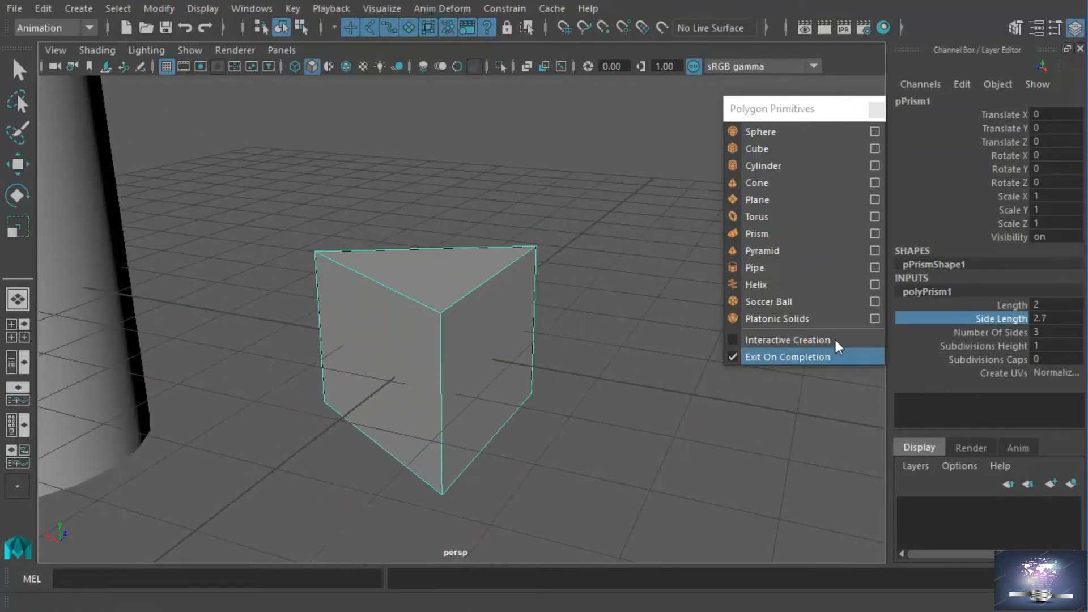
Step: Increase the prism's Number Of Sides to 10
click(1017, 332)
middle_drag(632, 444, 721, 428)
alt+right_drag(704, 440, 454, 440)
alt+drag(454, 440, 497, 460)
Step: Raise the prism's Subdivisions Height to 3 and Subdivisions Caps to 9
click(964, 346)
mouse_move(705, 430)
middle_down()
mouse_move(768, 413)
mouse_move(667, 442)
mouse_move(782, 432)
mouse_move(760, 435)
mouse_move(770, 443)
mouse_move(714, 415)
middle_up()
click(986, 359)
alt+drag(714, 416, 624, 413)
alt+right_drag(590, 363, 487, 391)
alt+drag(481, 408, 466, 360)
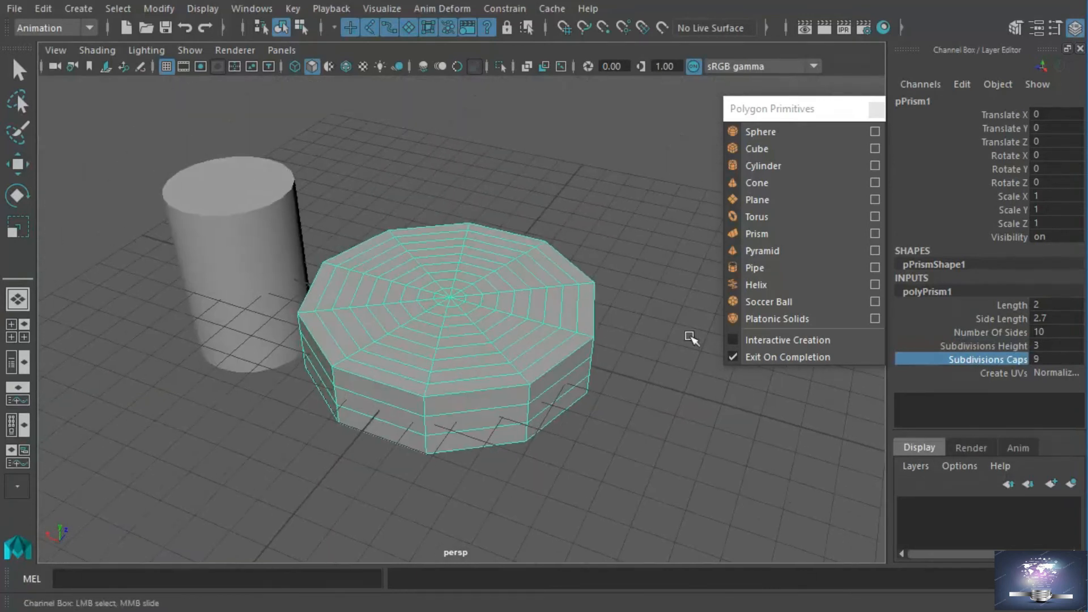
Step: Turn the prism into a tall column with Side Length 1.1 and Length 9.9
click(1010, 317)
middle_drag(668, 415, 782, 469)
click(1000, 305)
mouse_move(621, 471)
alt+mouse_down()
mouse_move(622, 500)
mouse_move(637, 449)
mouse_move(601, 403)
mouse_move(627, 495)
mouse_move(621, 481)
alt+mouse_up()
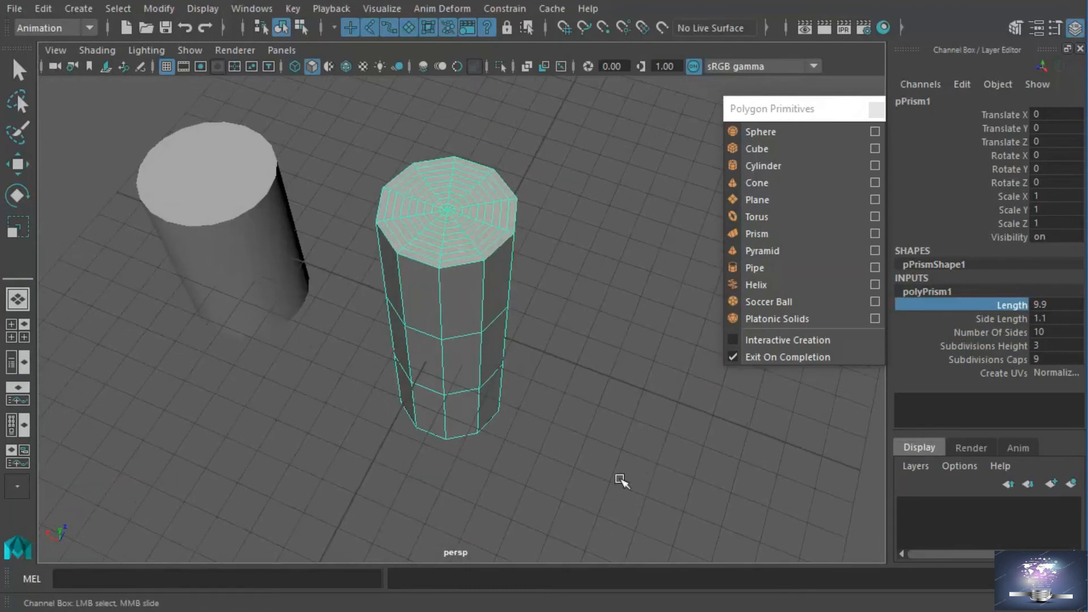
Step: Create a polygon helix and move it along X to about -4.59, clear of the prism
click(772, 283)
alt+drag(516, 371, 551, 337)
key(w)
drag(394, 341, 509, 356)
Step: Set the helix's Subdivisions Axis to 19 and Subdivisions Coil to 33 interactively
alt+right_drag(509, 356, 826, 390)
click(1011, 360)
middle_drag(690, 418, 777, 457)
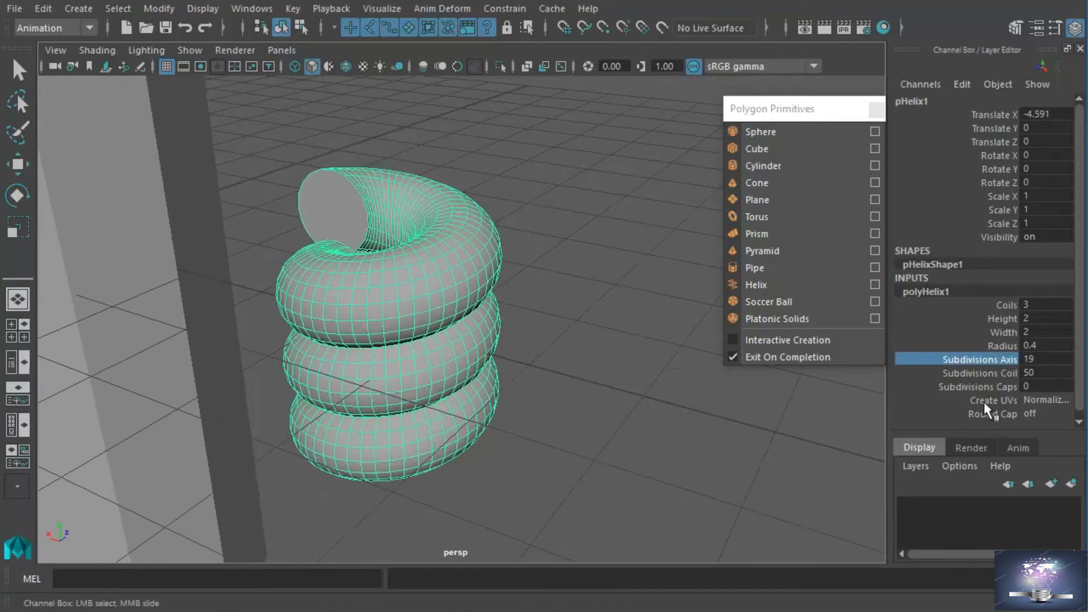
click(989, 373)
middle_drag(749, 453, 593, 482)
Step: Thin the helix to a Radius of 0.1 and raise its Height to 3.3
click(1010, 348)
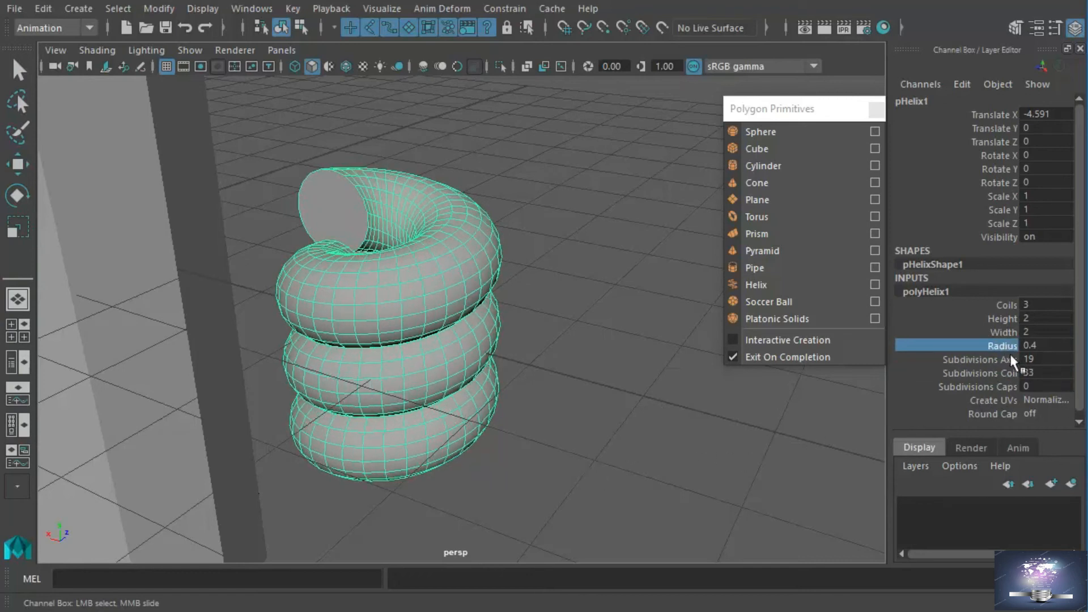
middle_drag(720, 413, 770, 428)
click(995, 319)
click(996, 337)
Step: Increase the helix's Coils to 7.5 and bring the cylinder, prism and helix into view together
click(1002, 306)
mouse_move(680, 455)
alt+mouse_down()
mouse_move(530, 447)
mouse_move(682, 399)
mouse_move(715, 442)
mouse_move(692, 468)
alt+mouse_up()
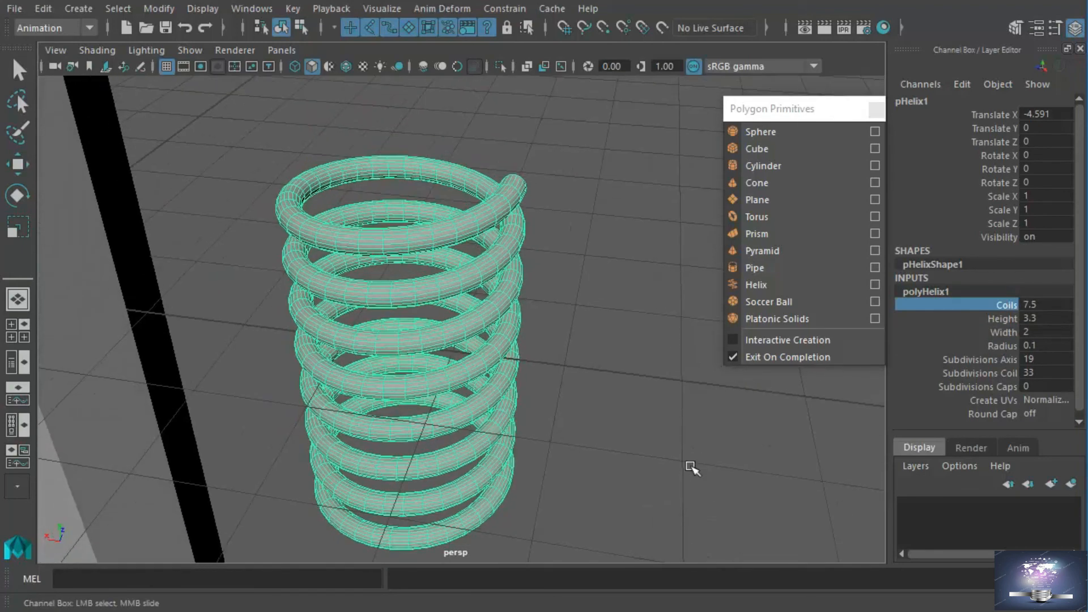
alt+drag(586, 437, 520, 435)
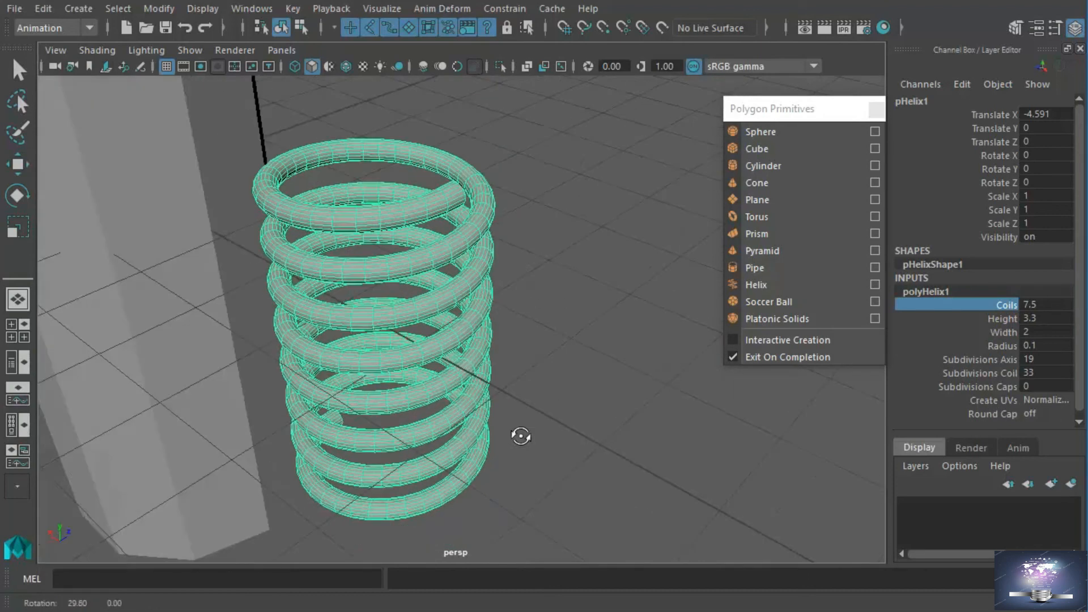
scroll(454, 405, down, 6)
alt+middle_drag(359, 358, 560, 411)
alt+drag(525, 394, 558, 429)
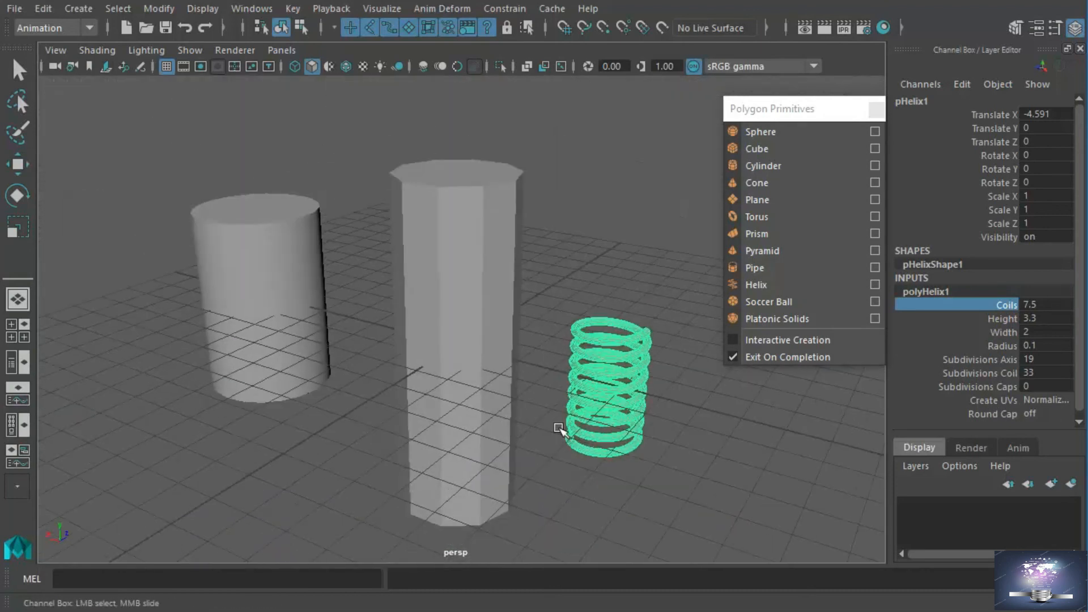